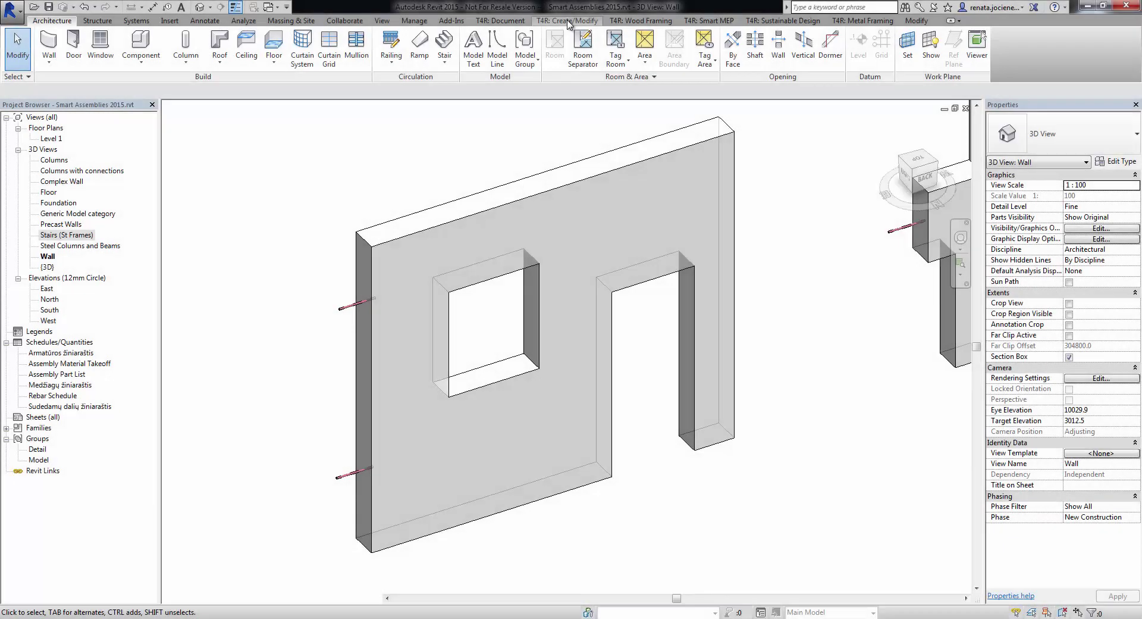
Switch from the title slide to the T4R: Create/Modify ribbon tab
left_click(567, 21)
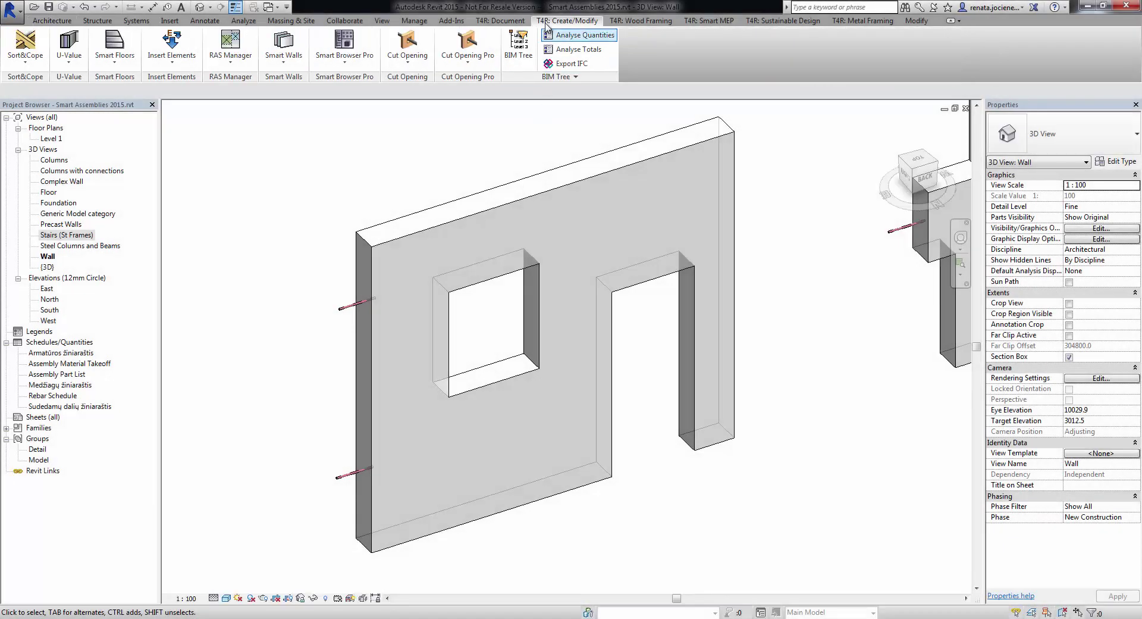
Turn on Insert Gravity Point in the Example Shop shop drawing configuration
left_click(500, 20)
left_click_drag(415, 81, 336, 187)
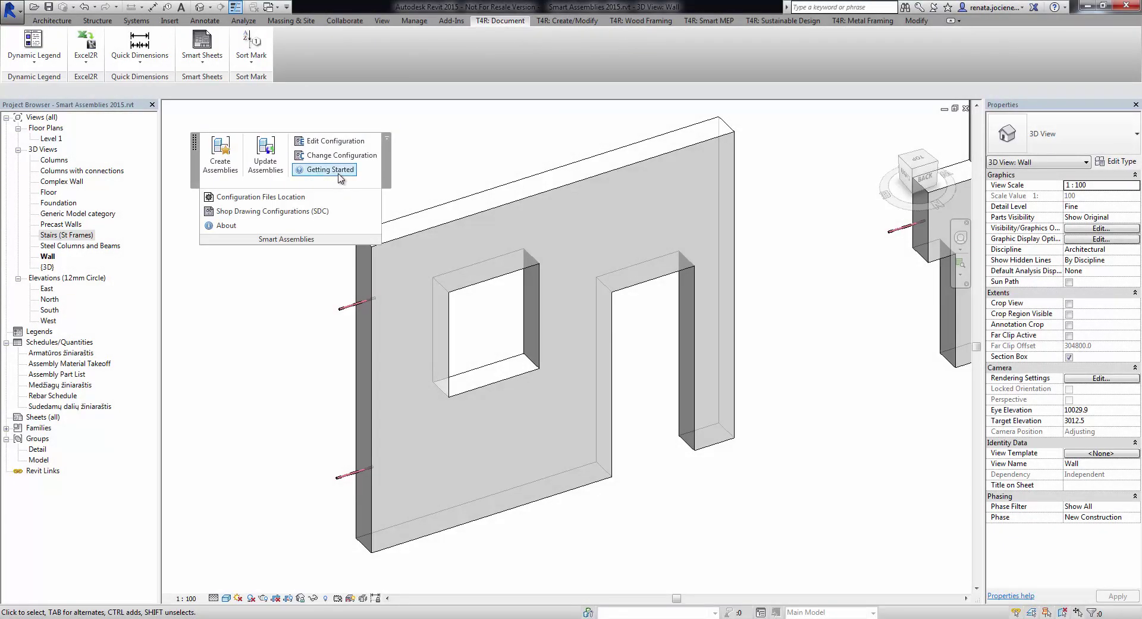
left_click(307, 216)
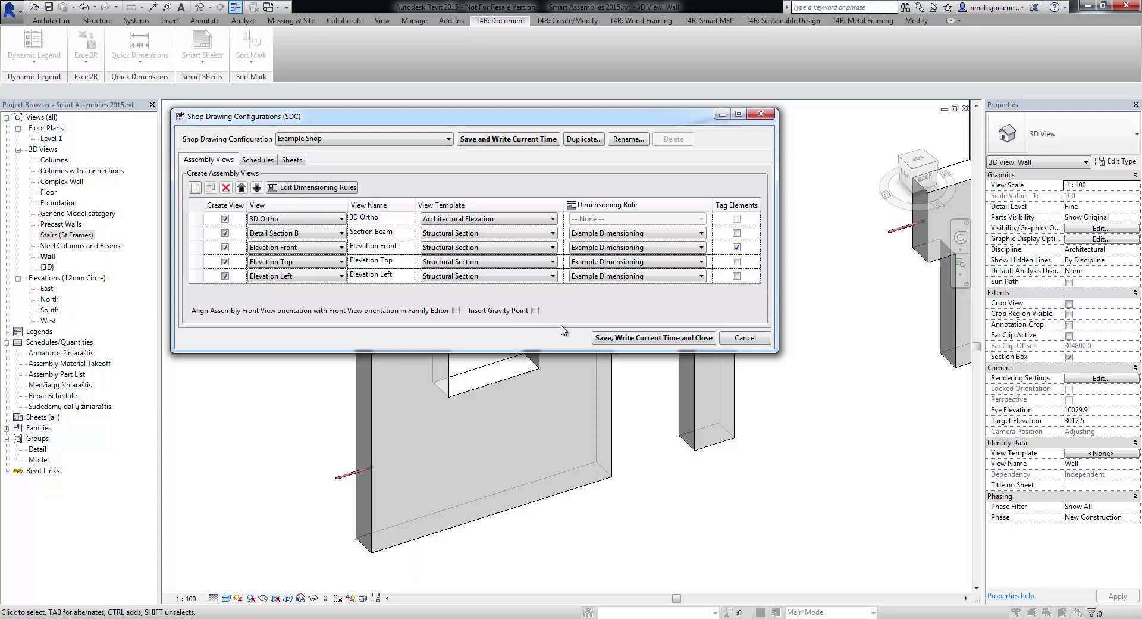
left_click(533, 311)
Save the configuration, then create assembly W-4 from the wall using Example Shop
left_click(633, 338)
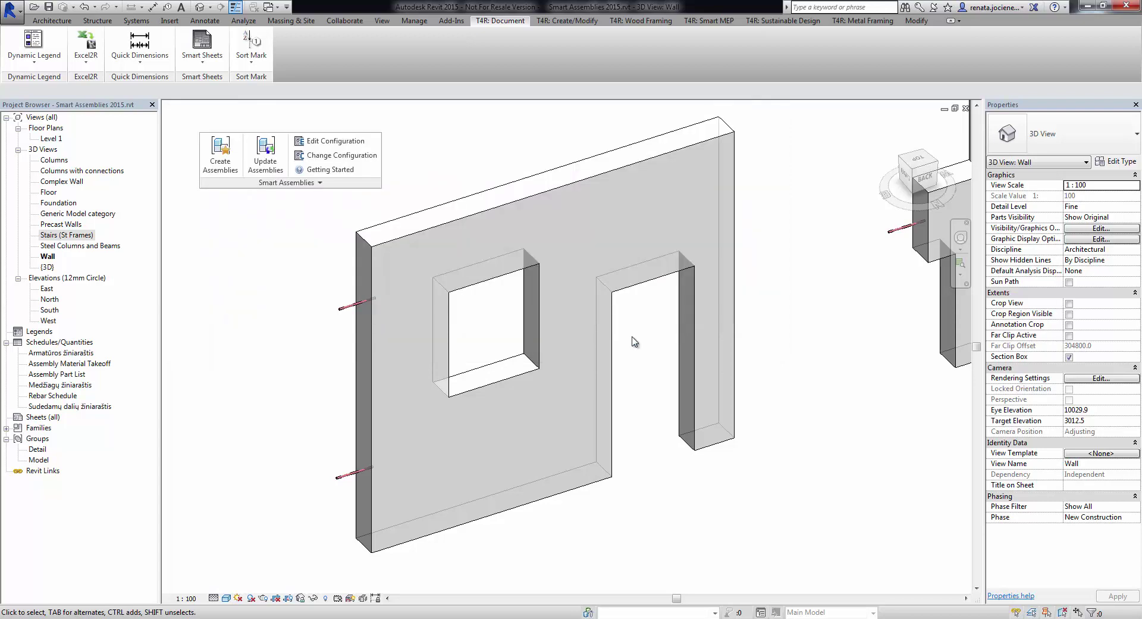
left_click(616, 301)
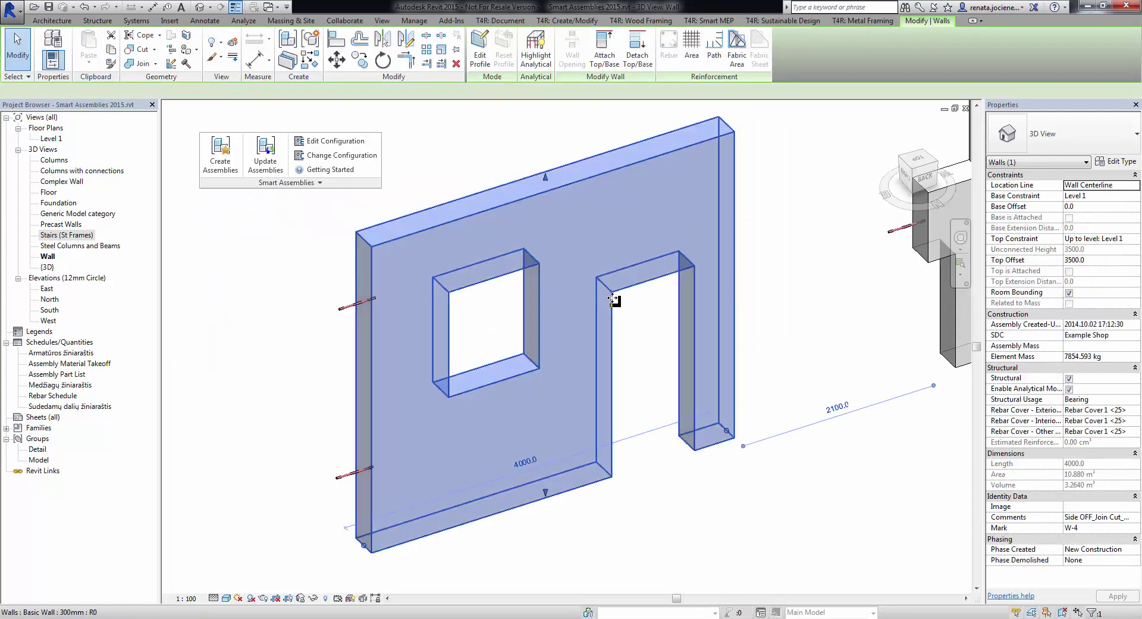
left_click(220, 159)
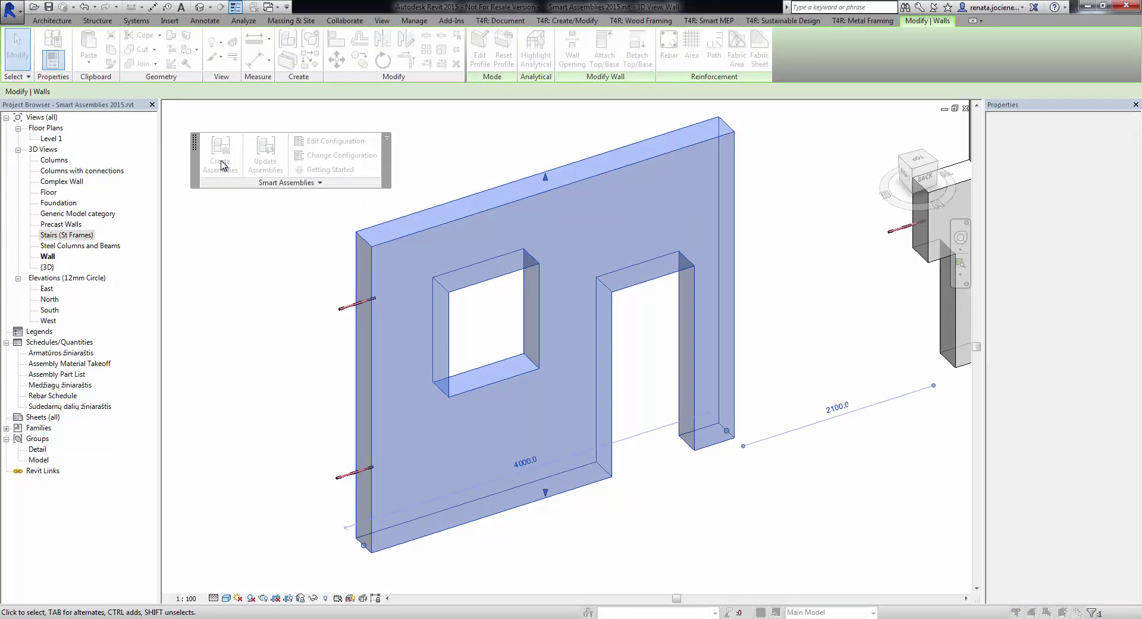
left_click(663, 366)
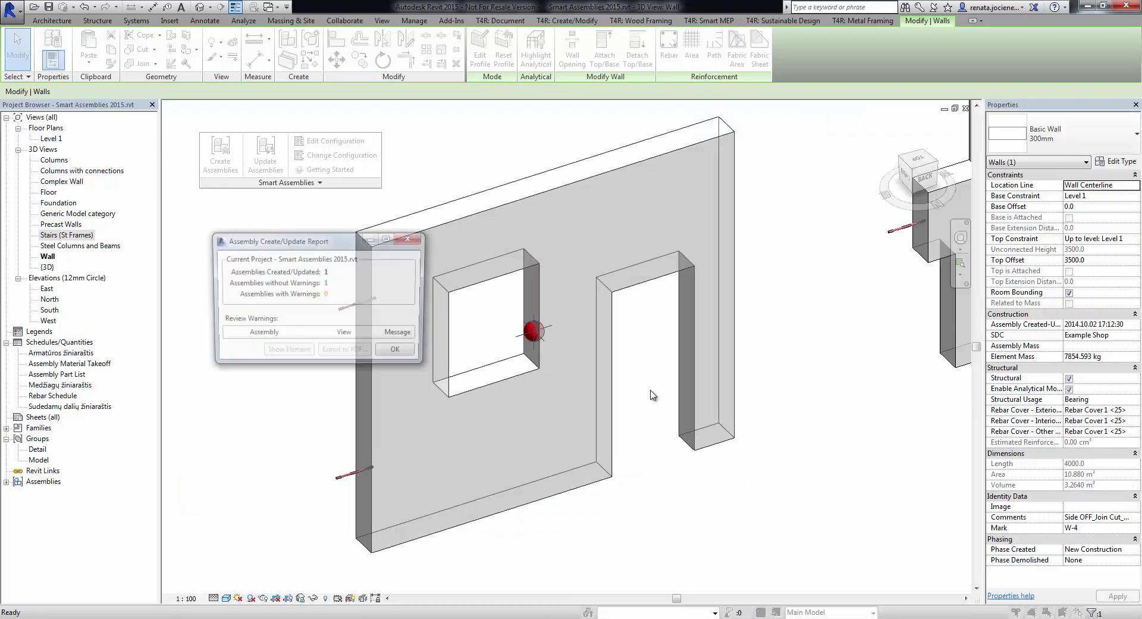
left_click(399, 353)
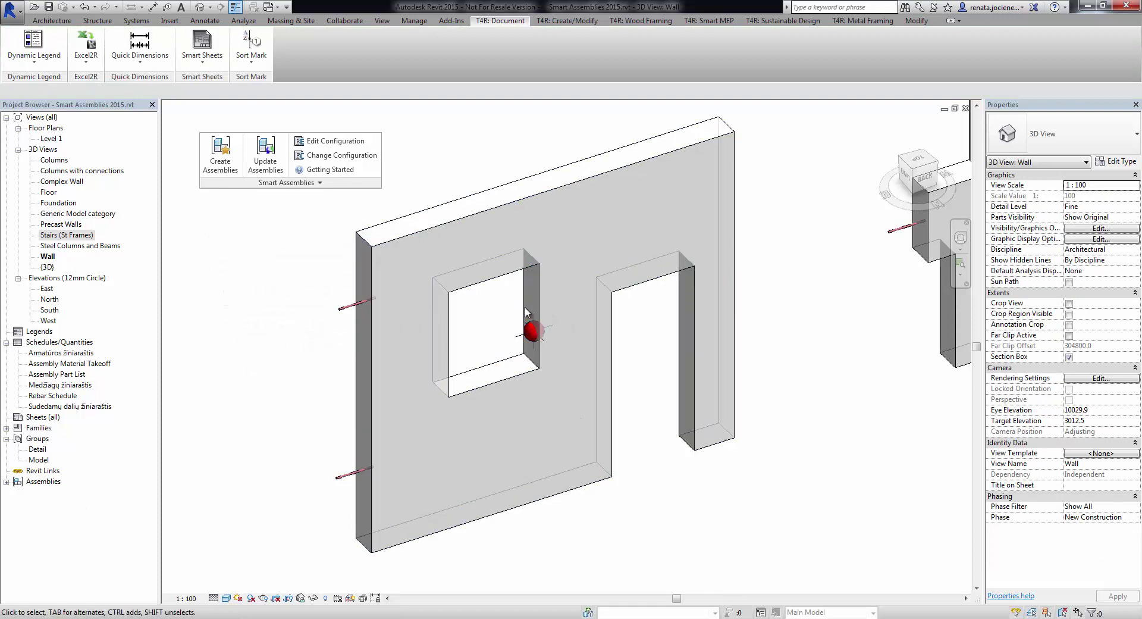
Expand assembly W-4's views, review its front elevation, then return to the Wall 3D view
scroll(541, 332, "up", 2)
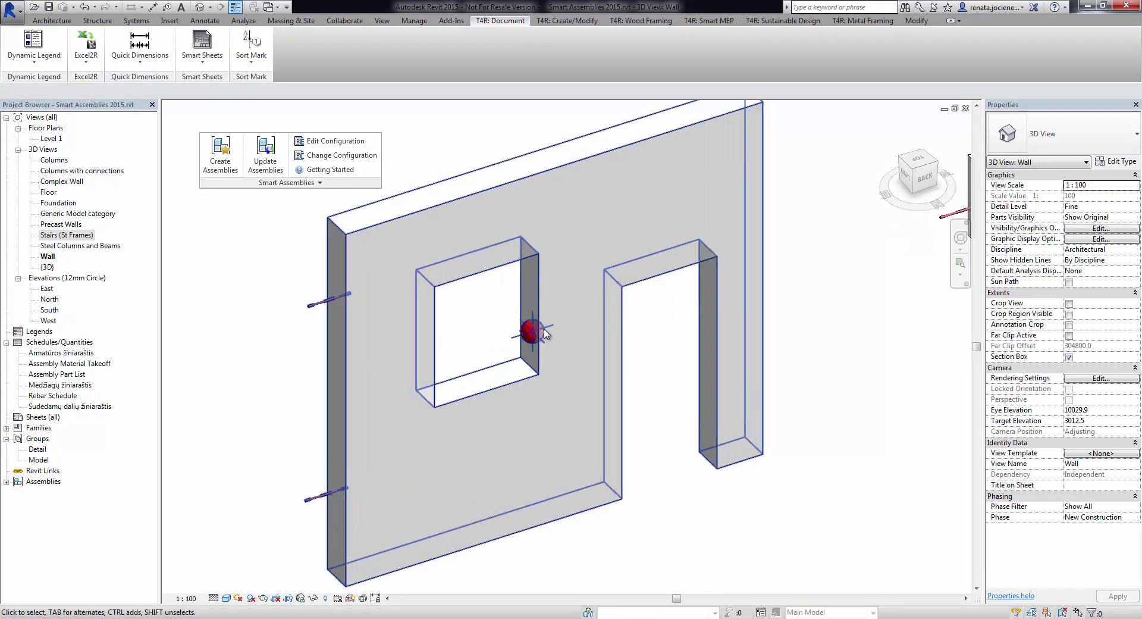
scroll(546, 334, "up", 1)
double_click(44, 481)
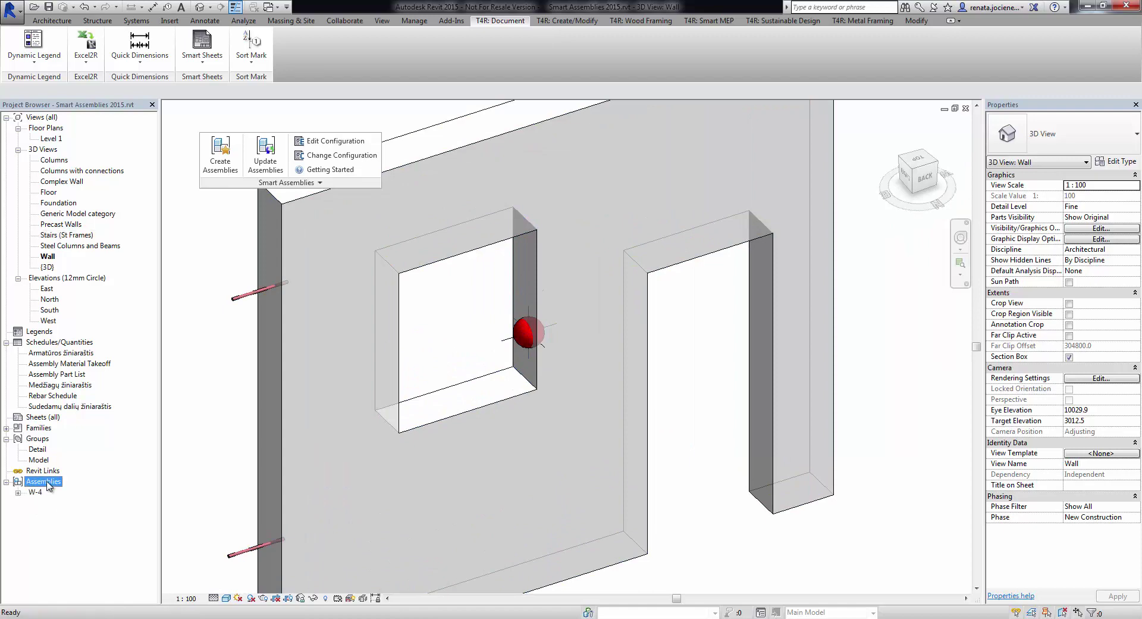
double_click(37, 494)
double_click(77, 514)
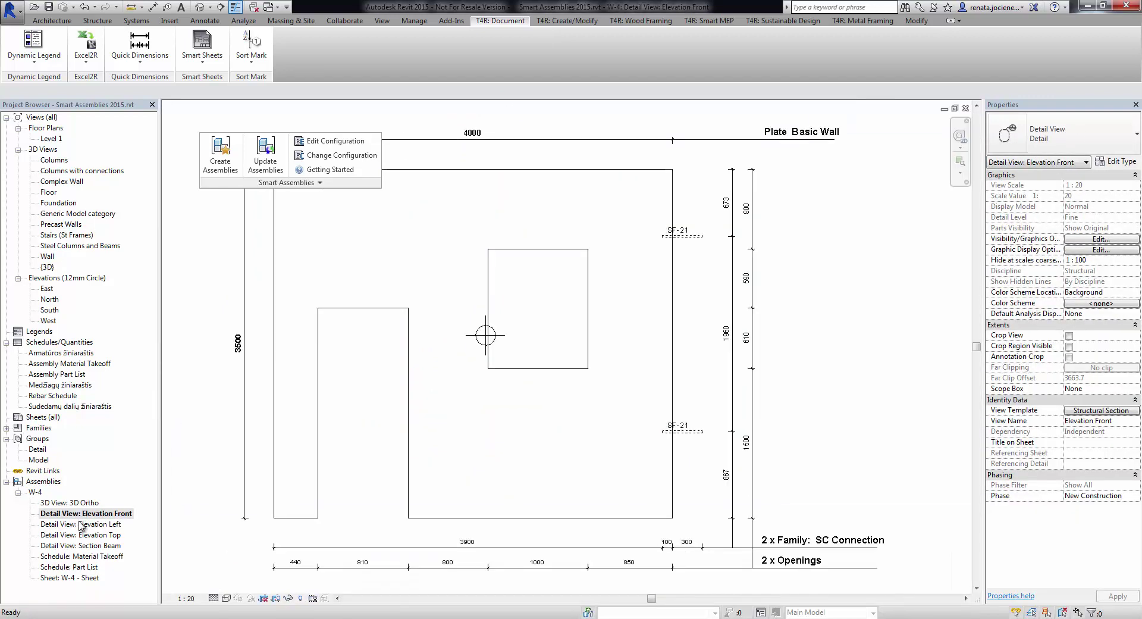
middle_click_drag(487, 458, 501, 440)
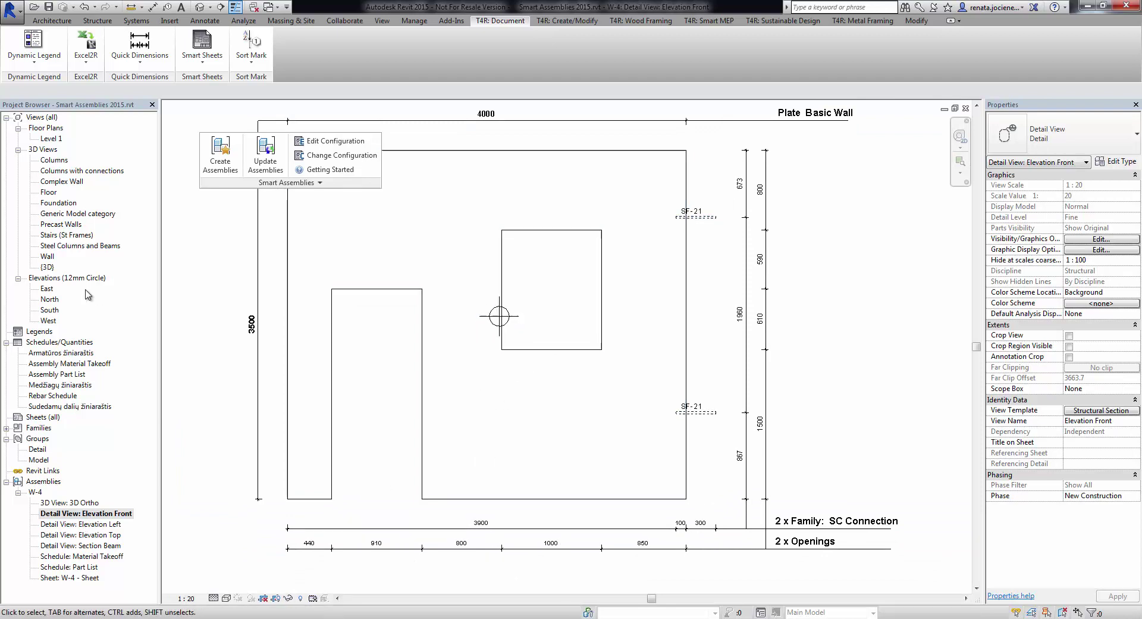
double_click(47, 257)
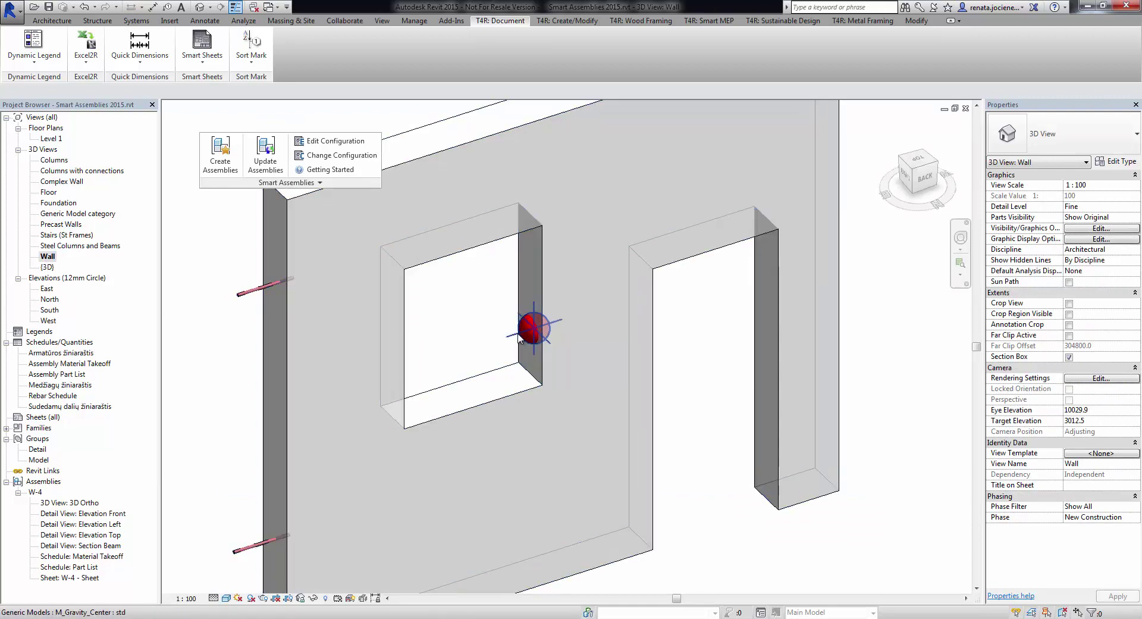
left_click(520, 336)
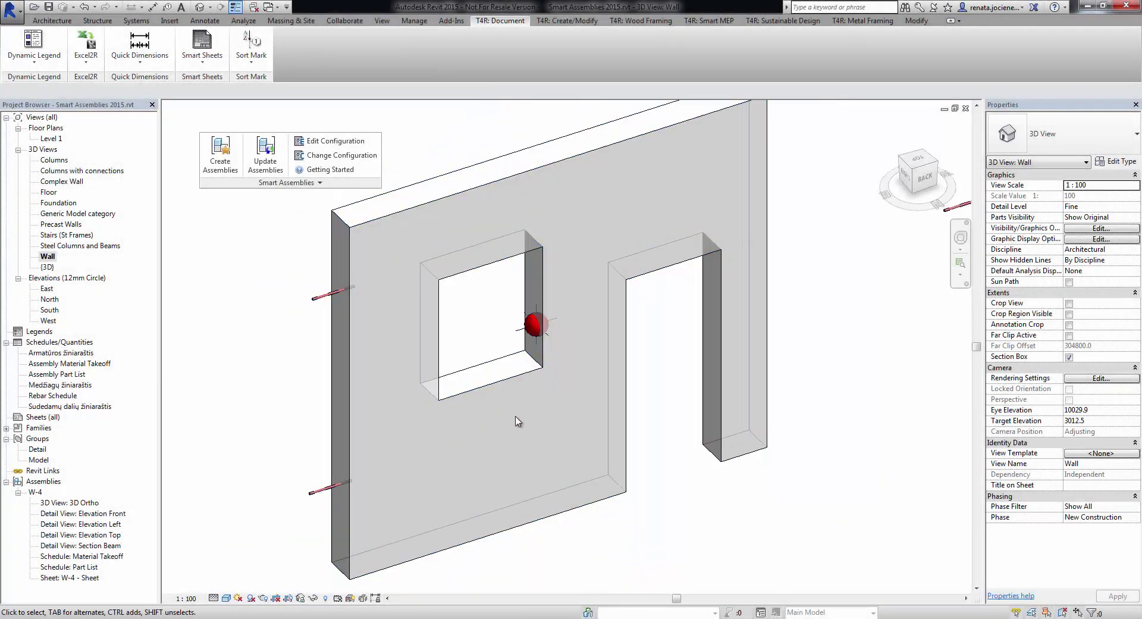
middle_click_drag(527, 423, 545, 416)
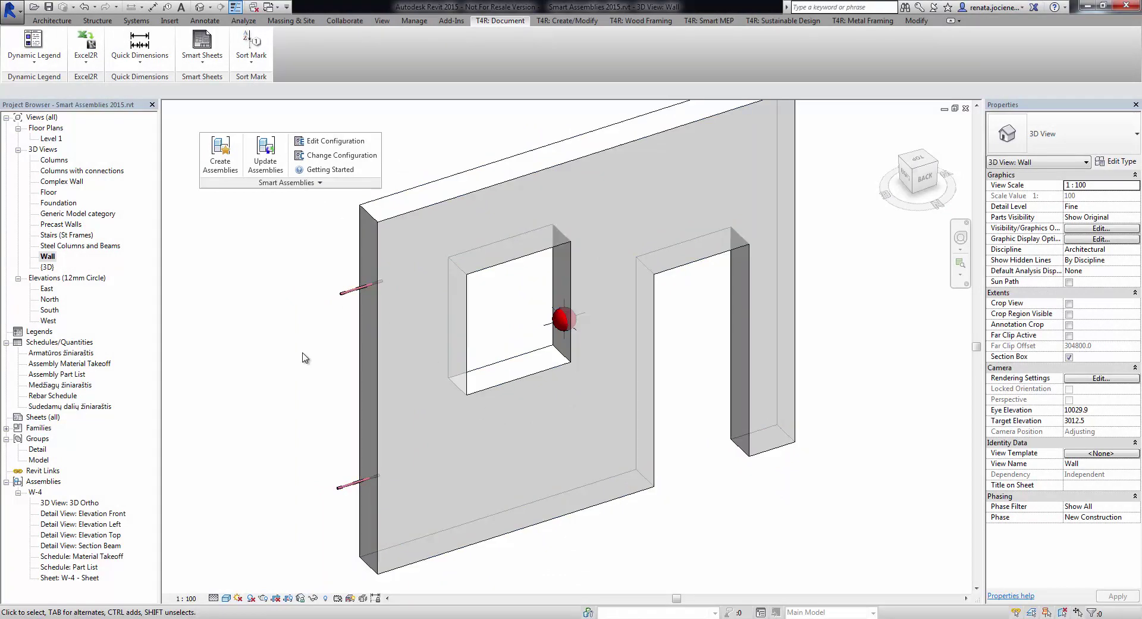
key("Tab")
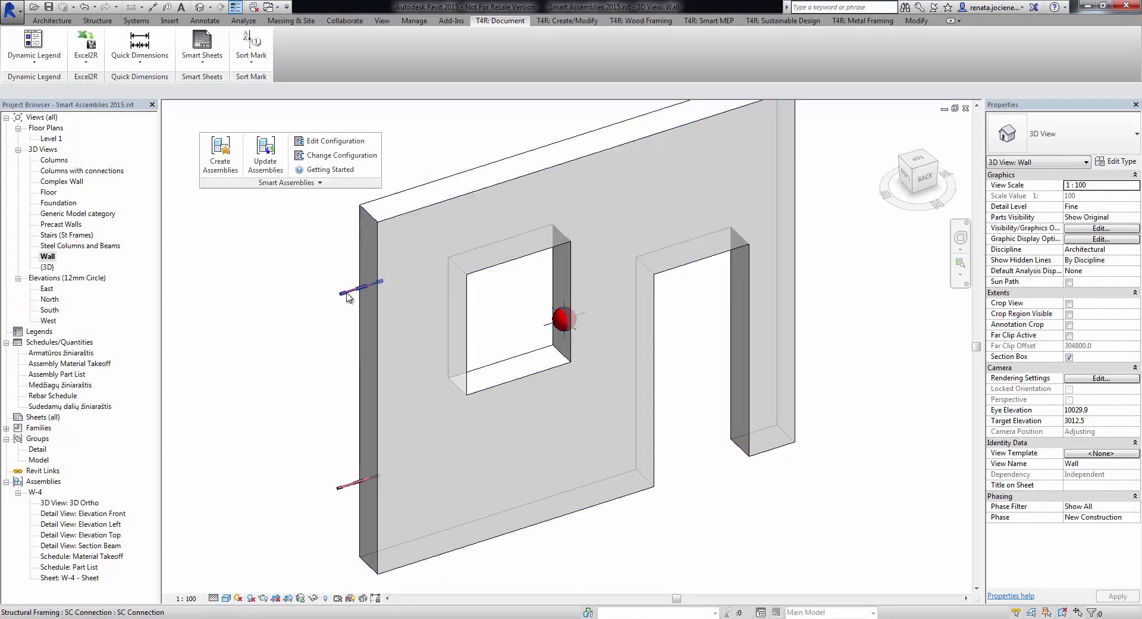
left_click(348, 294)
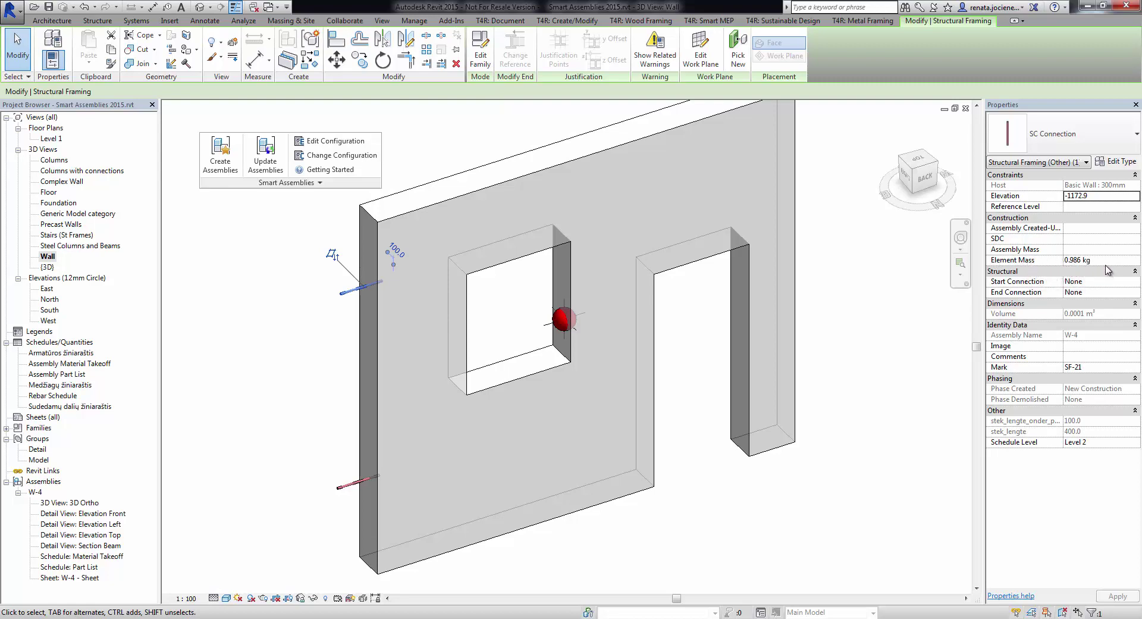
left_click(830, 358)
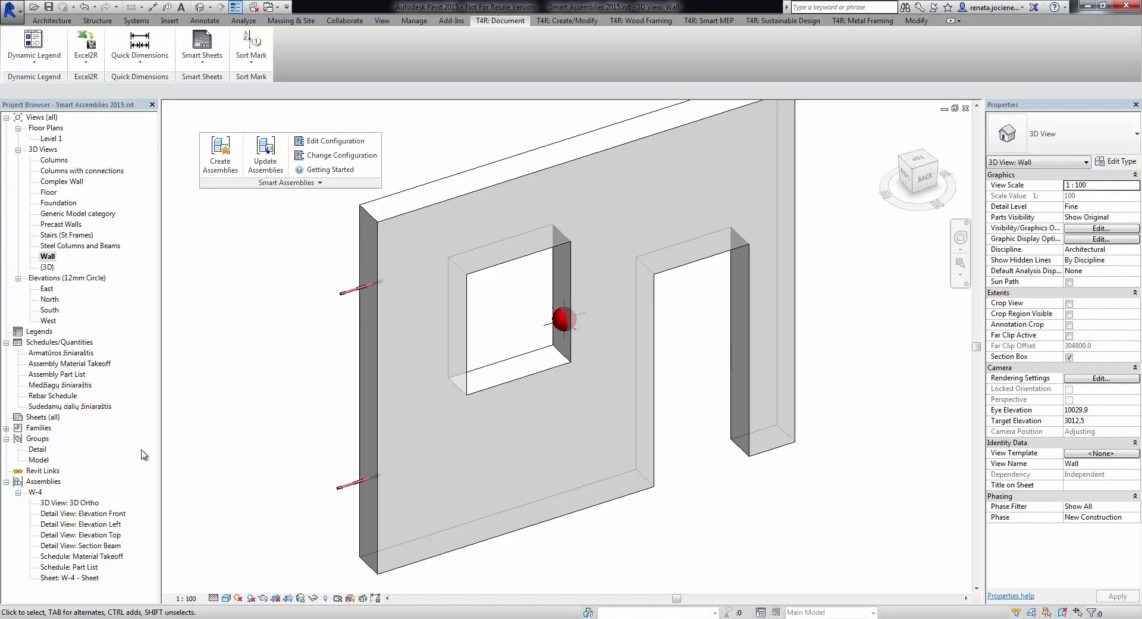
Open the Assembly Part List schedule and add Element Mass to its fields, moved up one place
double_click(62, 374)
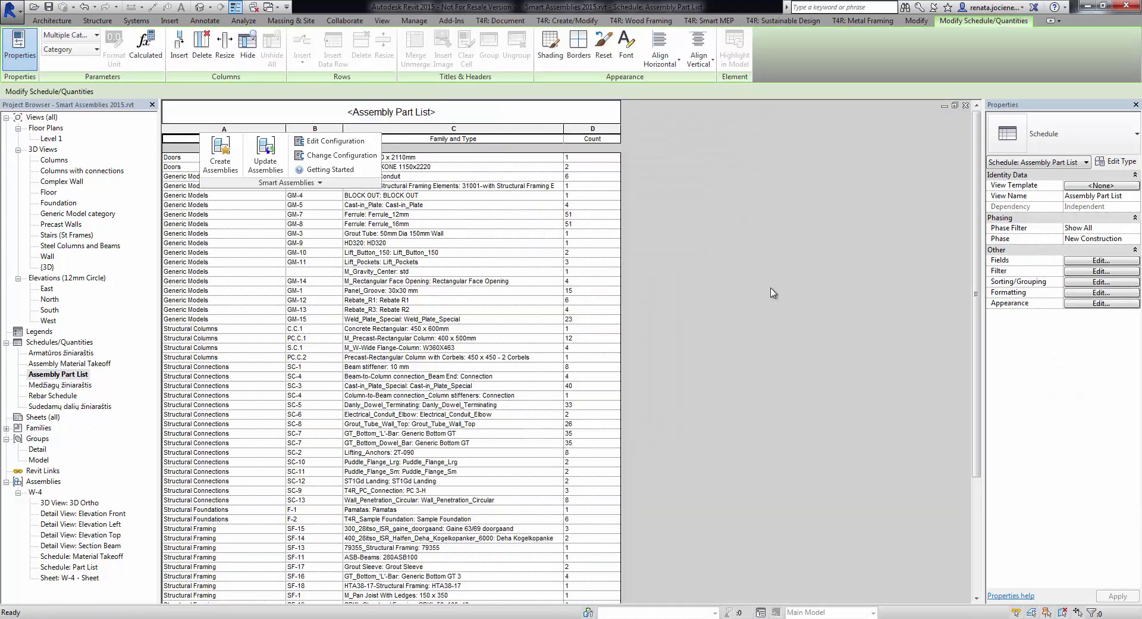
left_click(1079, 262)
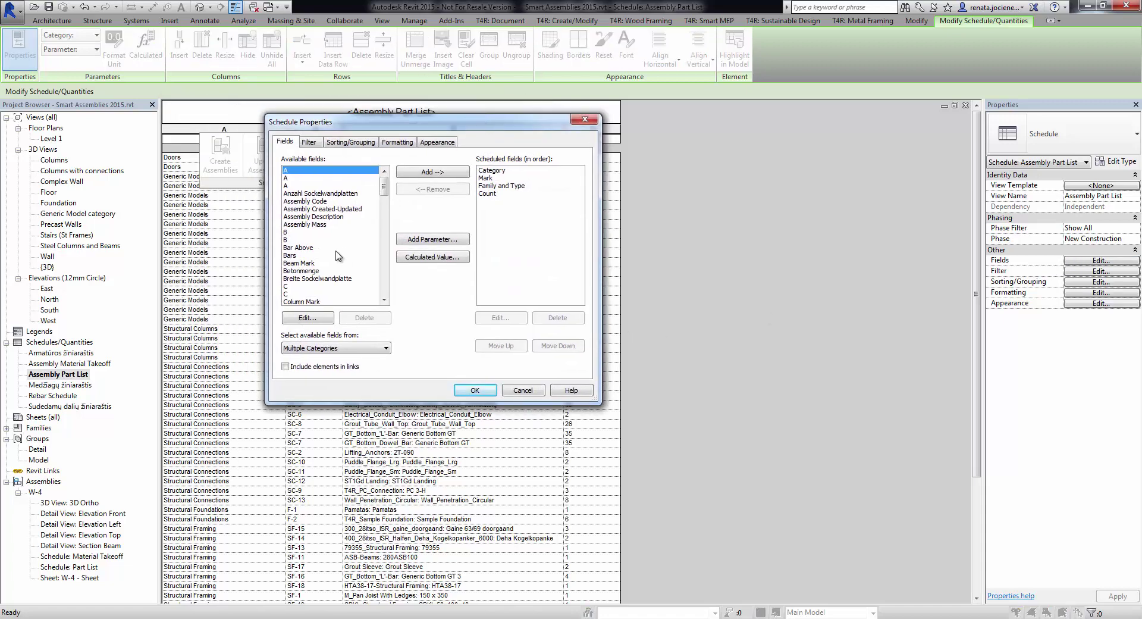
left_click(321, 225)
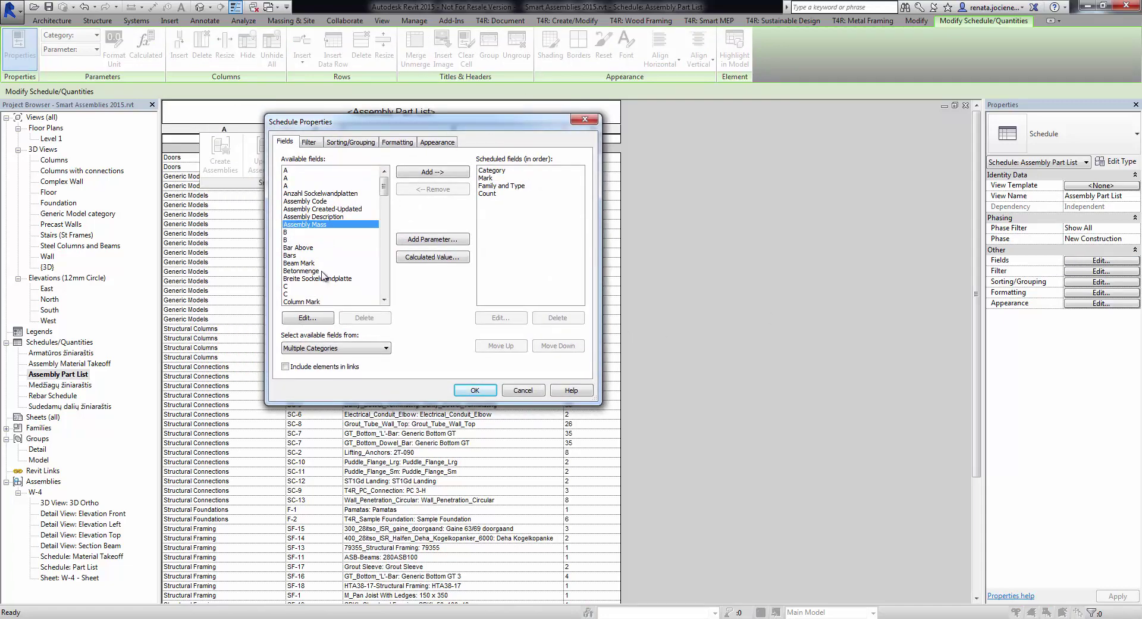
mouse_move(322, 274)
left_mouse_down()
mouse_move(346, 296)
mouse_move(323, 277)
left_mouse_up()
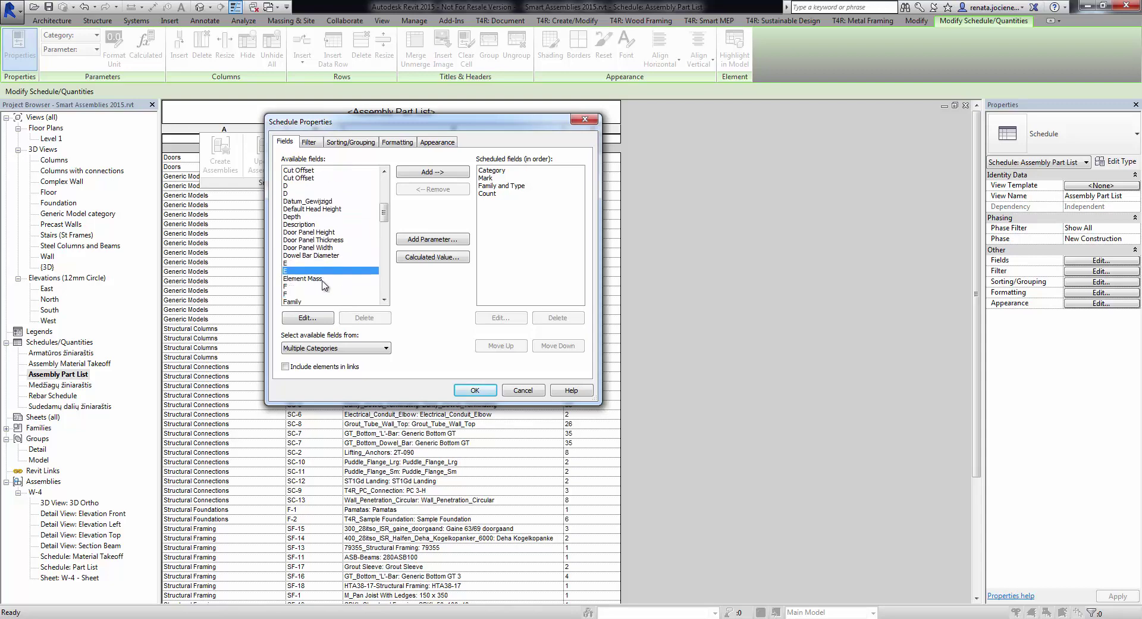
left_click(322, 278)
left_click(446, 175)
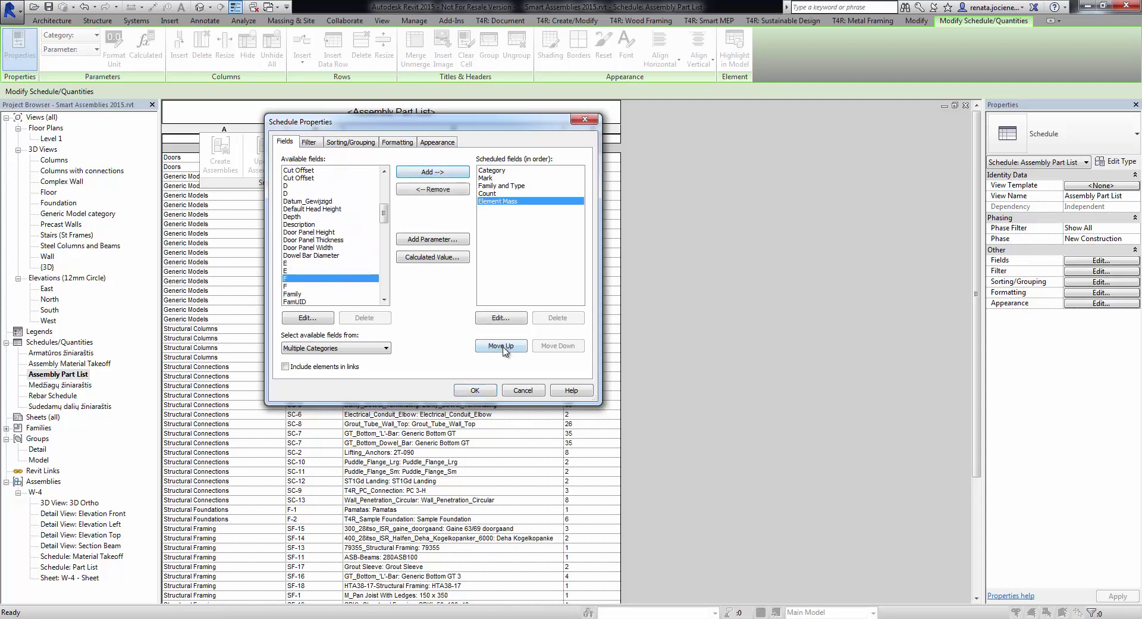
left_click(502, 347)
Sort third by Element Mass and show grand totals as totals only
left_click(351, 142)
left_click(401, 233)
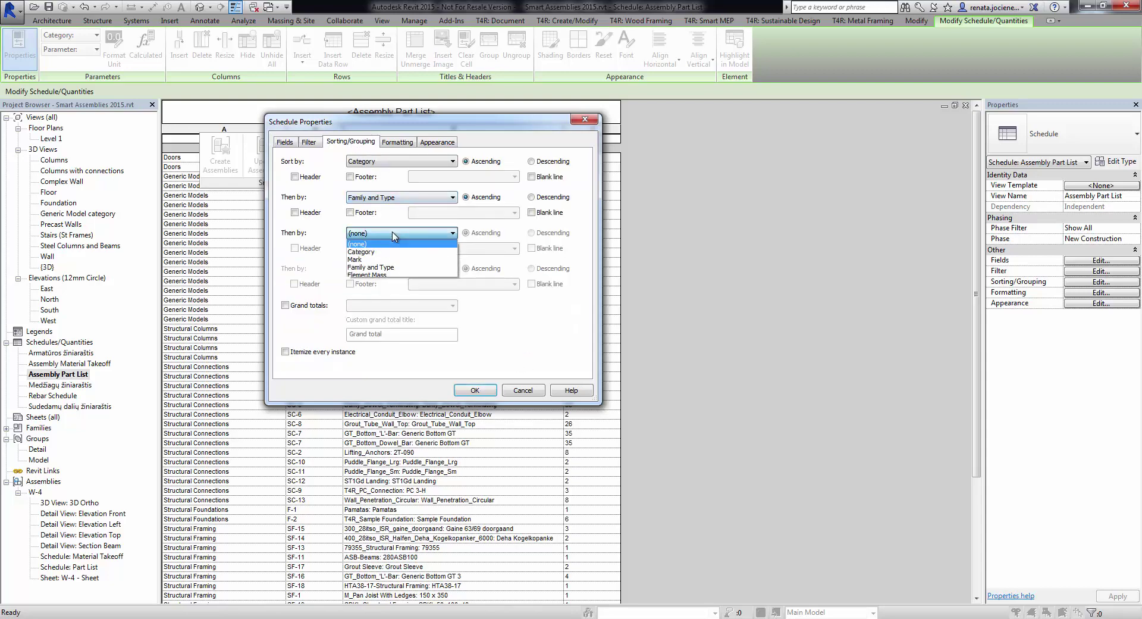
left_click(385, 280)
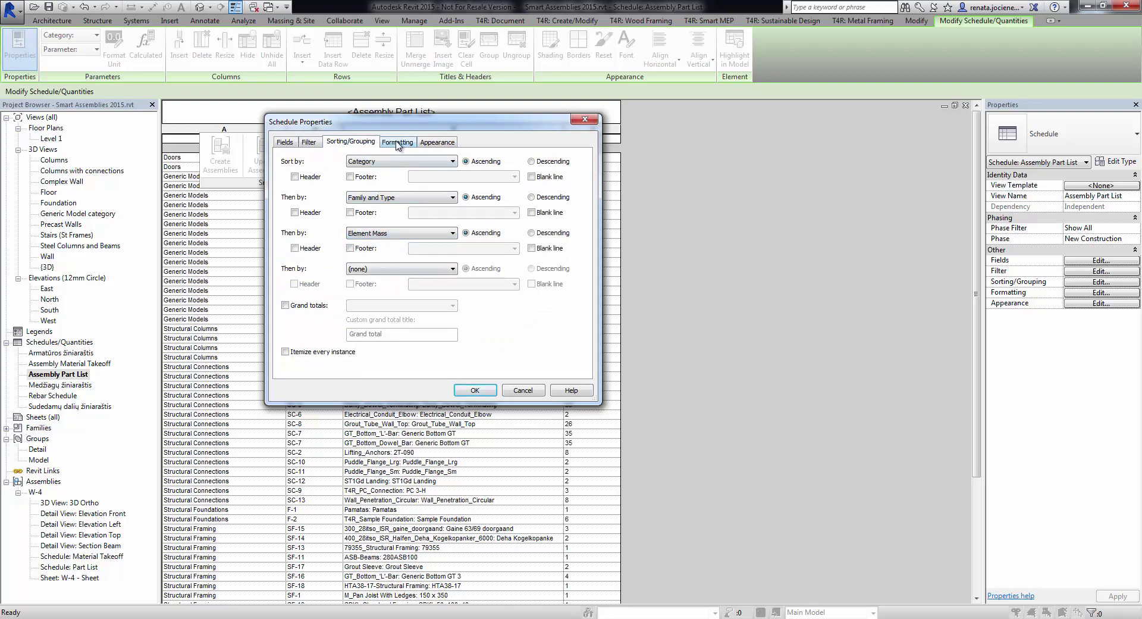
left_click(286, 305)
left_click(393, 306)
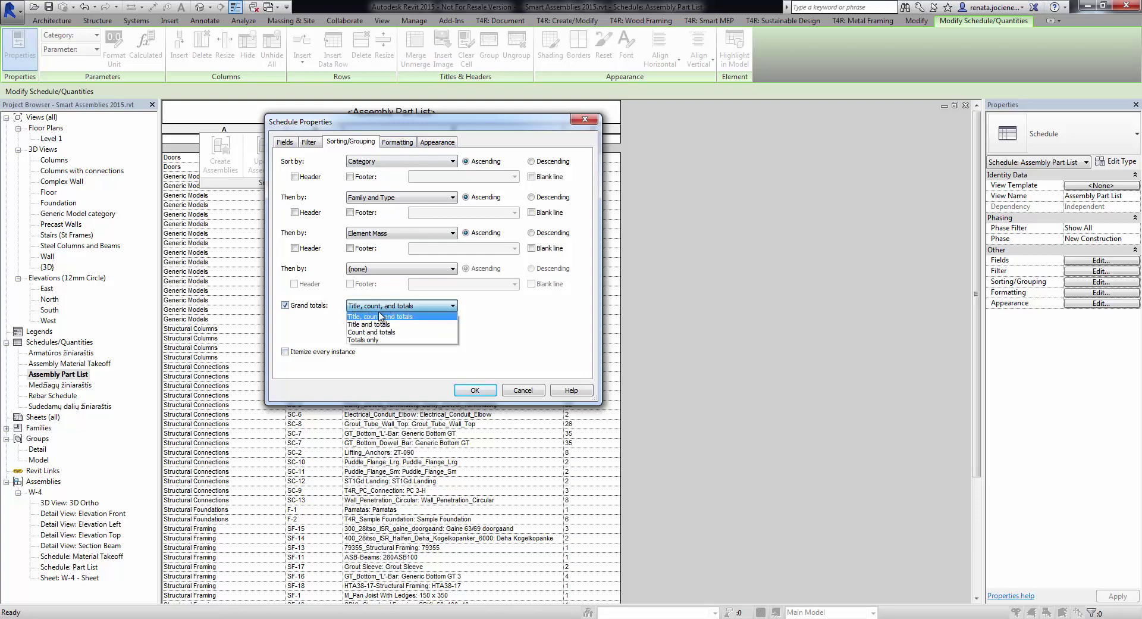
left_click(370, 343)
Format the Element Mass field and apply the schedule property changes
left_click(396, 143)
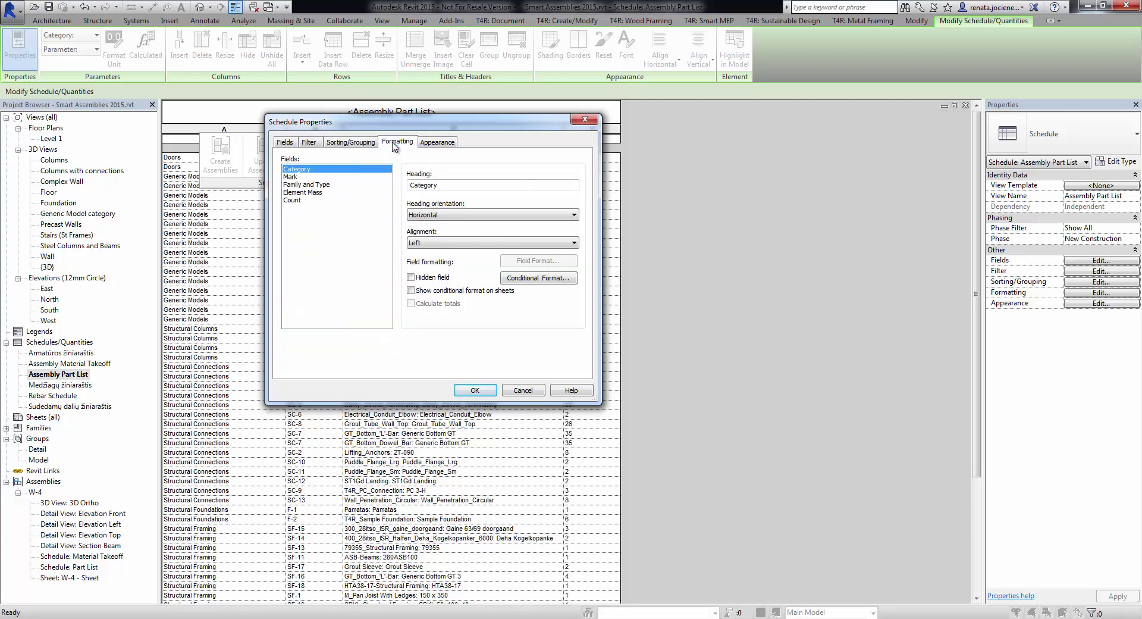
left_click(300, 192)
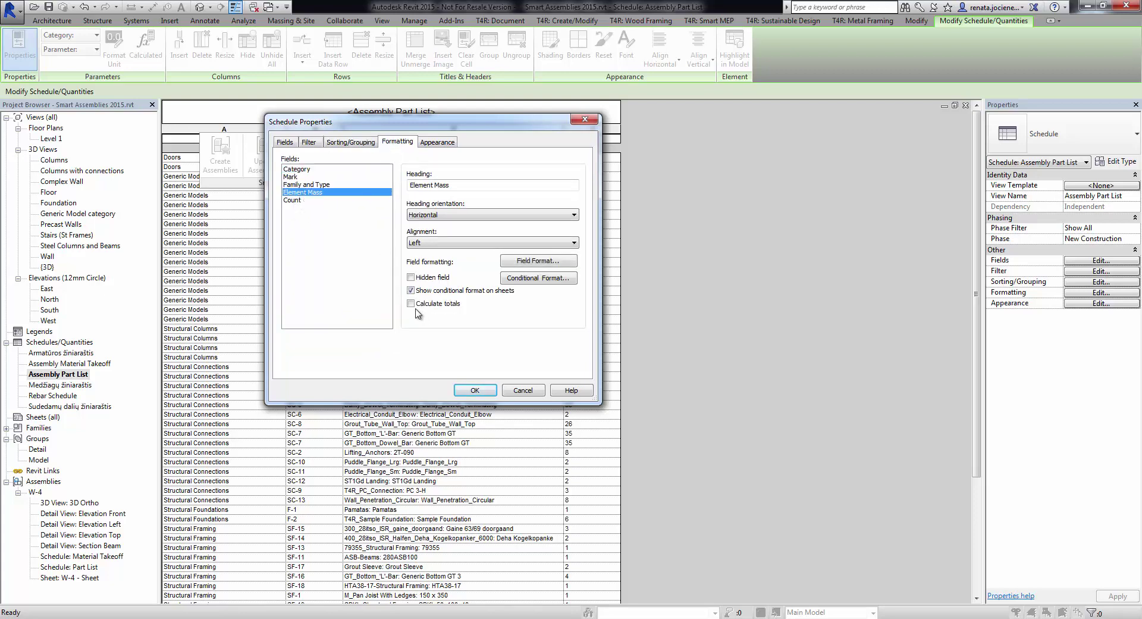
left_click(476, 391)
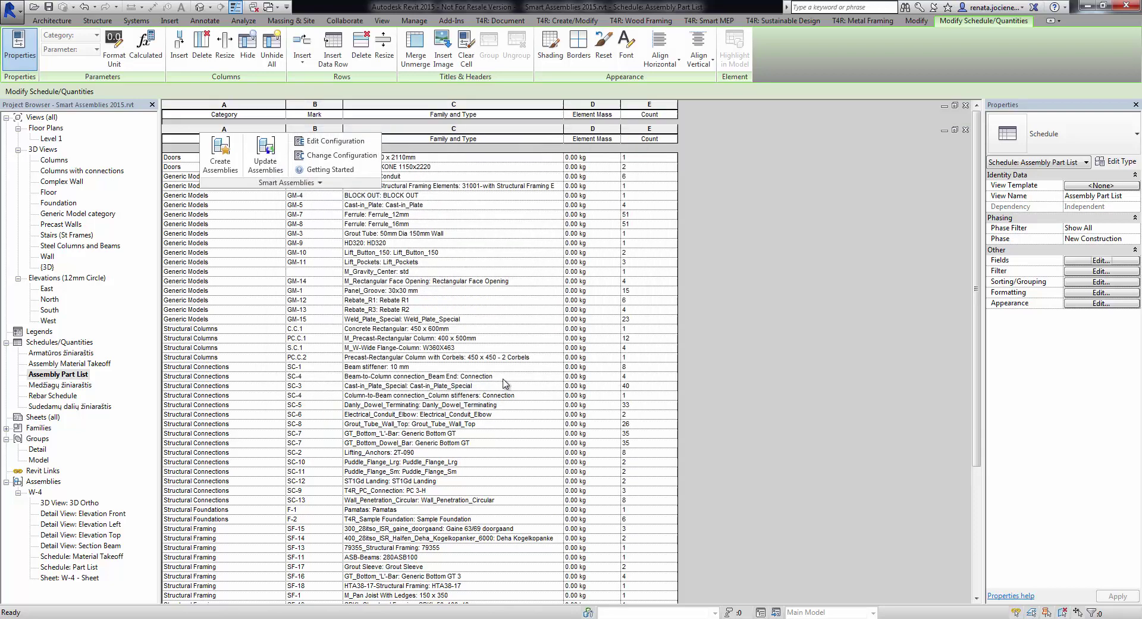
scroll(728, 377, "down", 1)
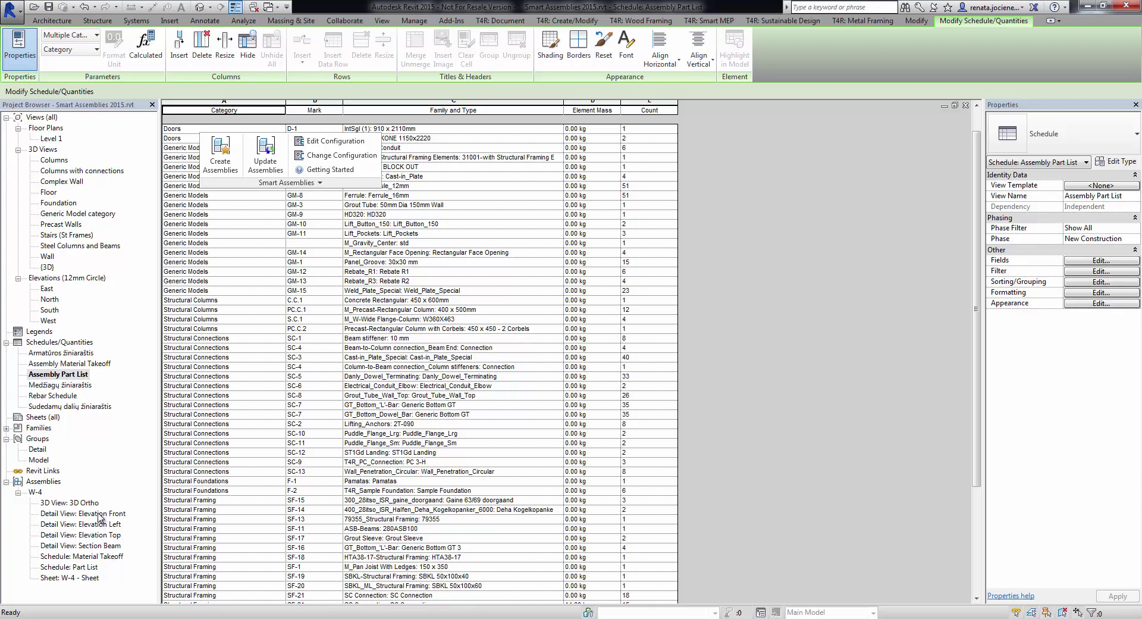
Update wall assembly W-4 and review its Part List, with element masses totalling 7856.57 kg
double_click(47, 256)
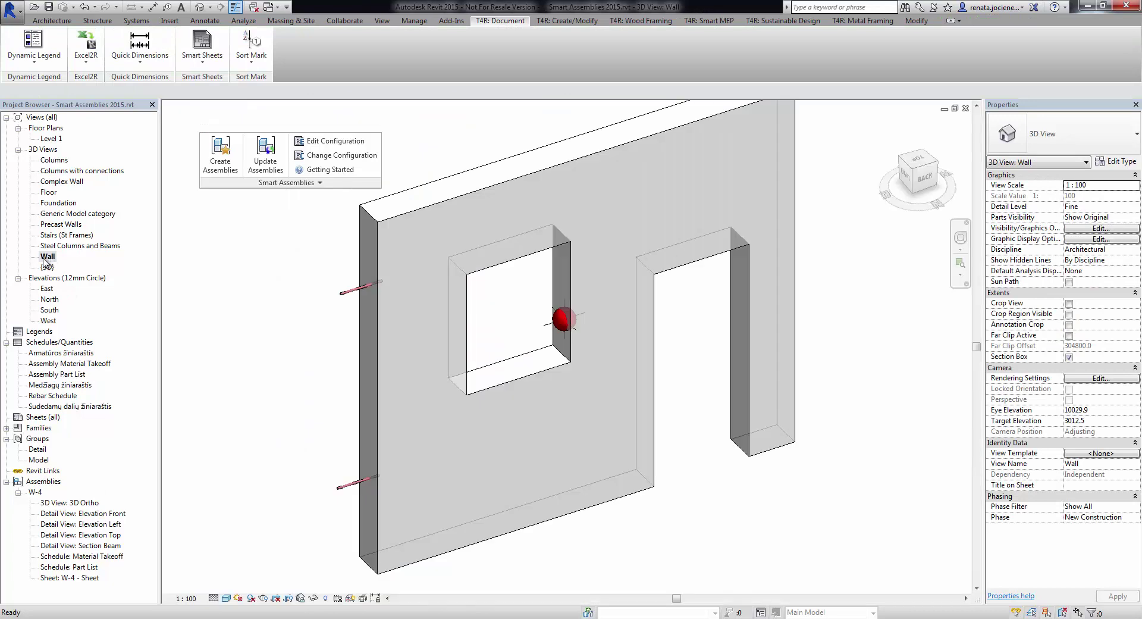
left_click(382, 351)
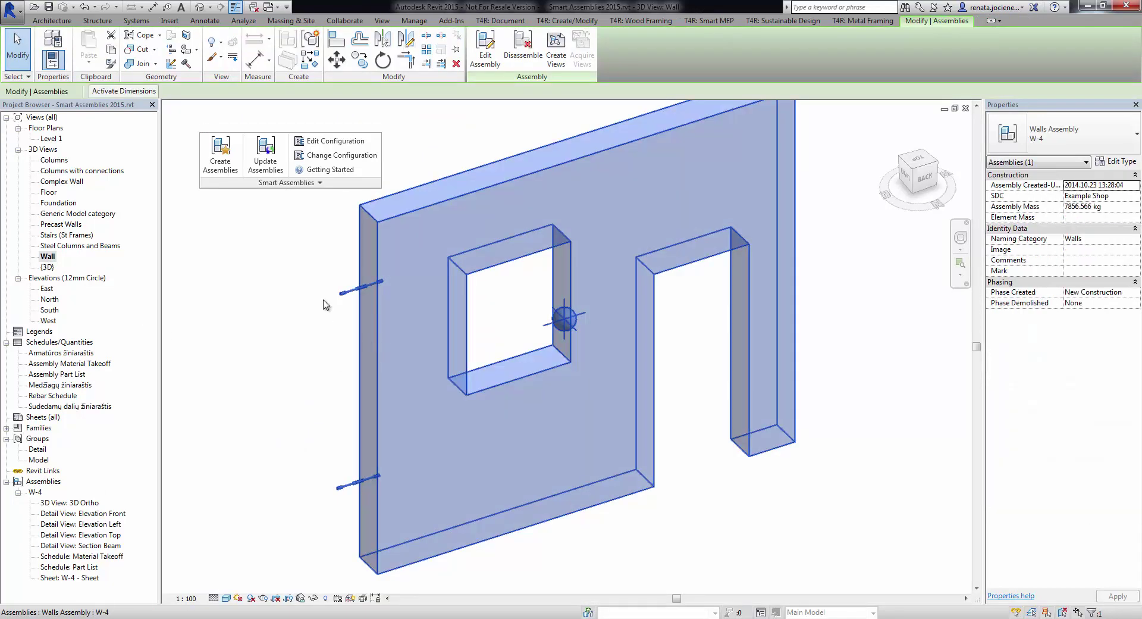
left_click(266, 156)
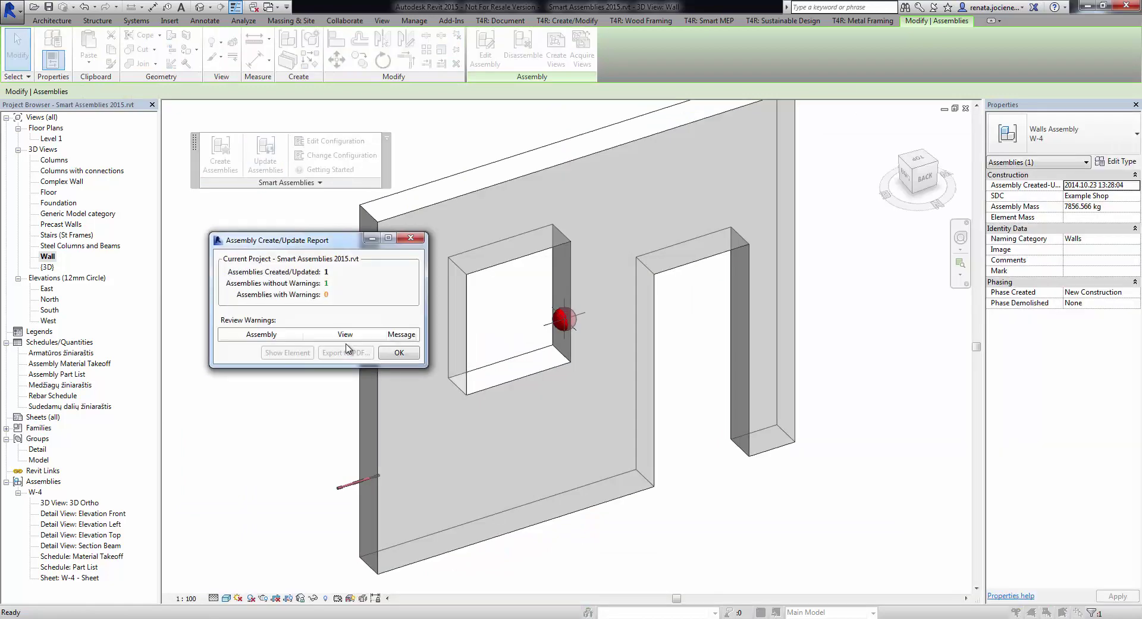
left_click(397, 353)
double_click(86, 568)
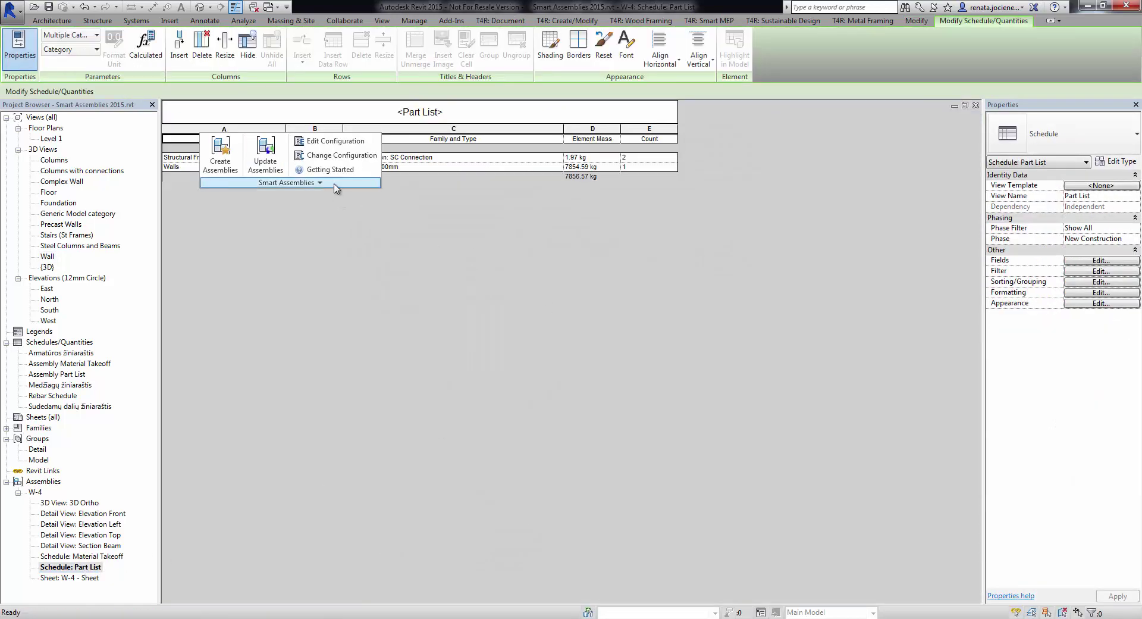
left_click_drag(334, 183, 309, 257)
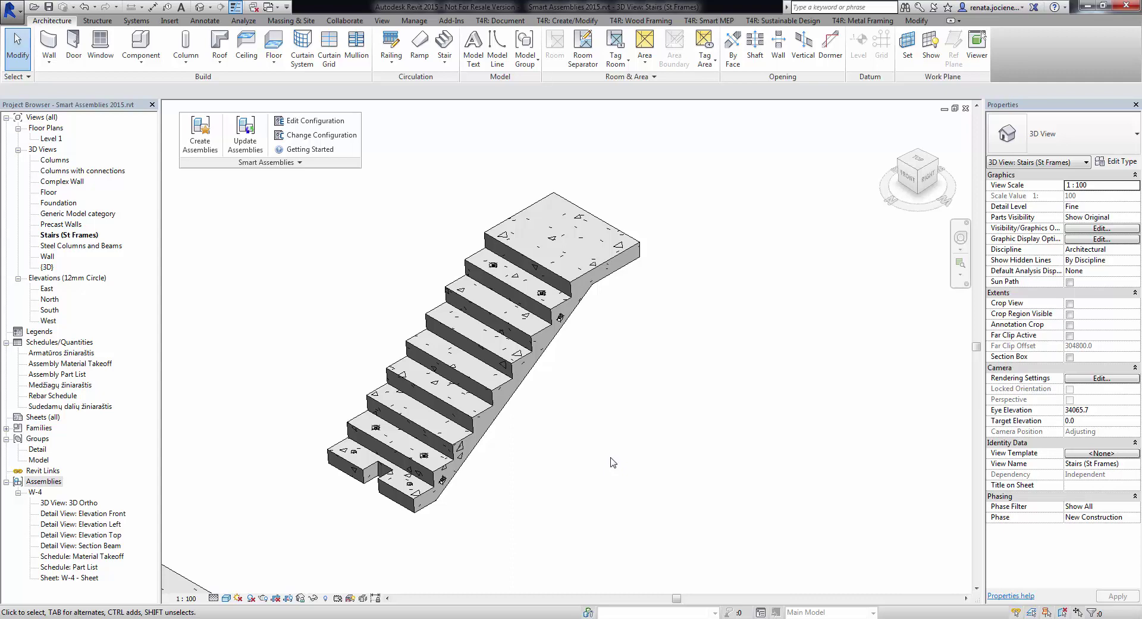
Create stair assembly SF-8 and open its front elevation detail view
left_click(526, 388)
left_click(202, 142)
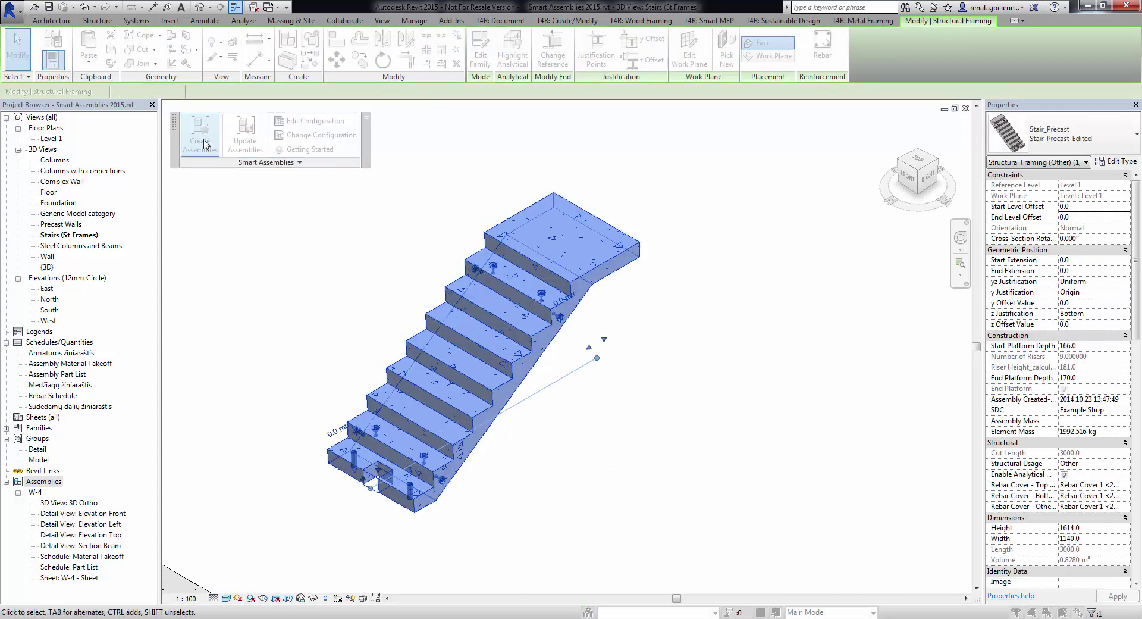
left_click(654, 373)
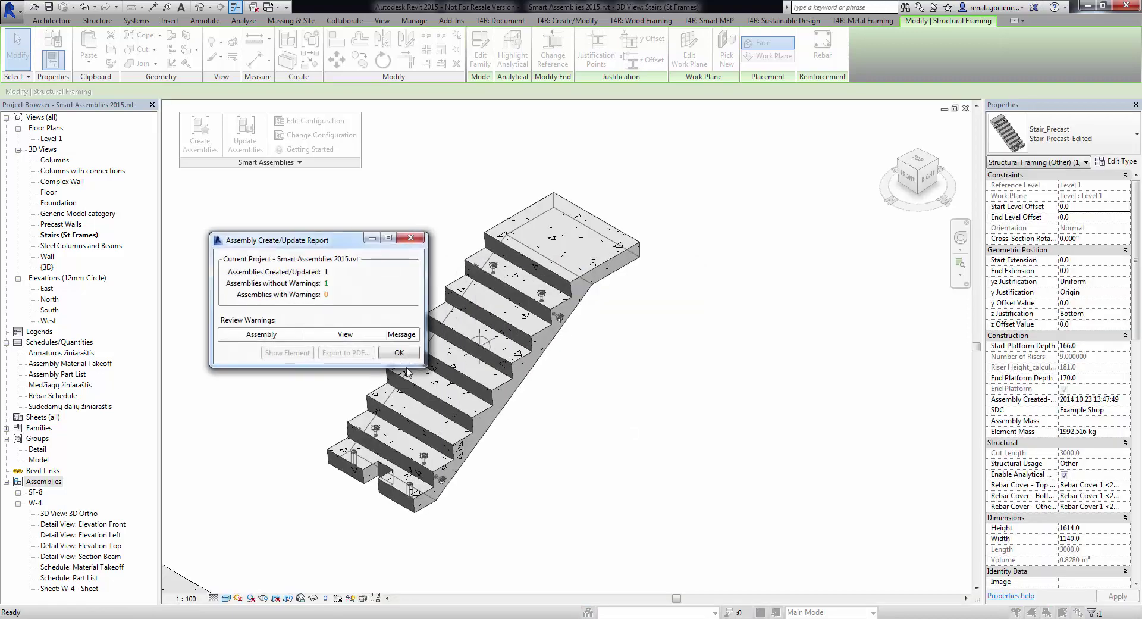
key("Return")
double_click(37, 493)
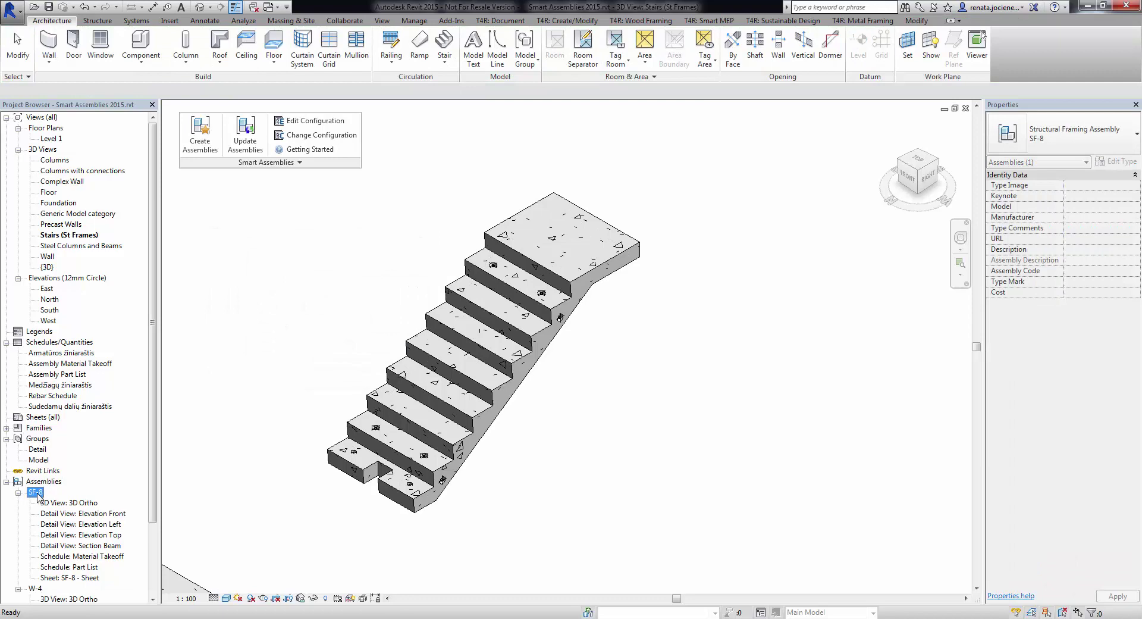
double_click(87, 514)
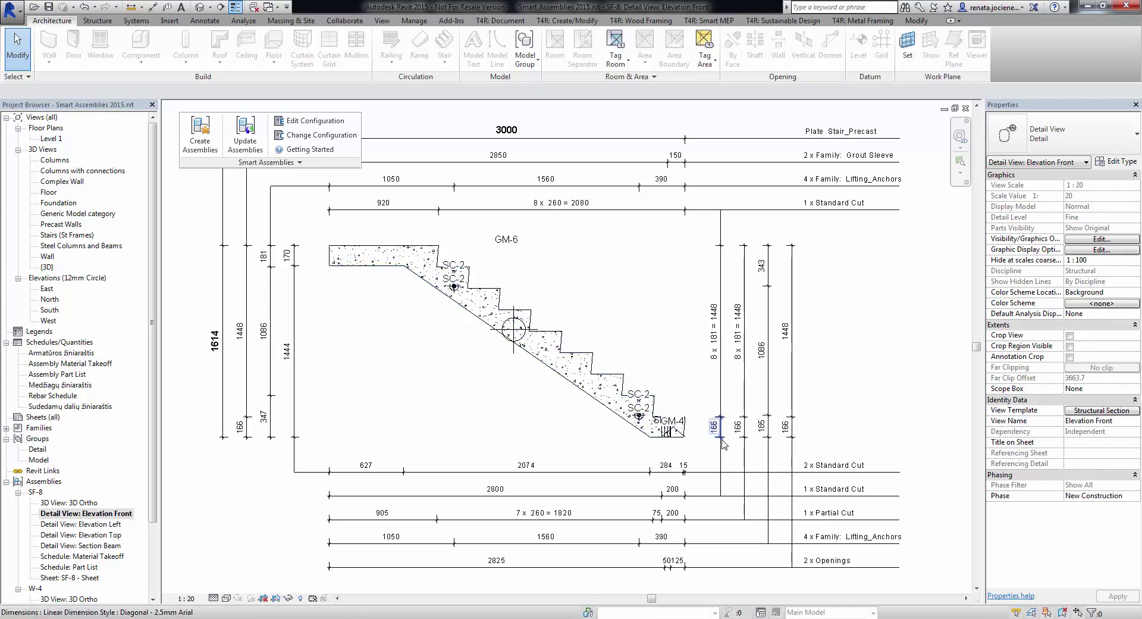
Review SF-8's top elevation, then select the stair assembly back in the Stairs 3D view
double_click(89, 534)
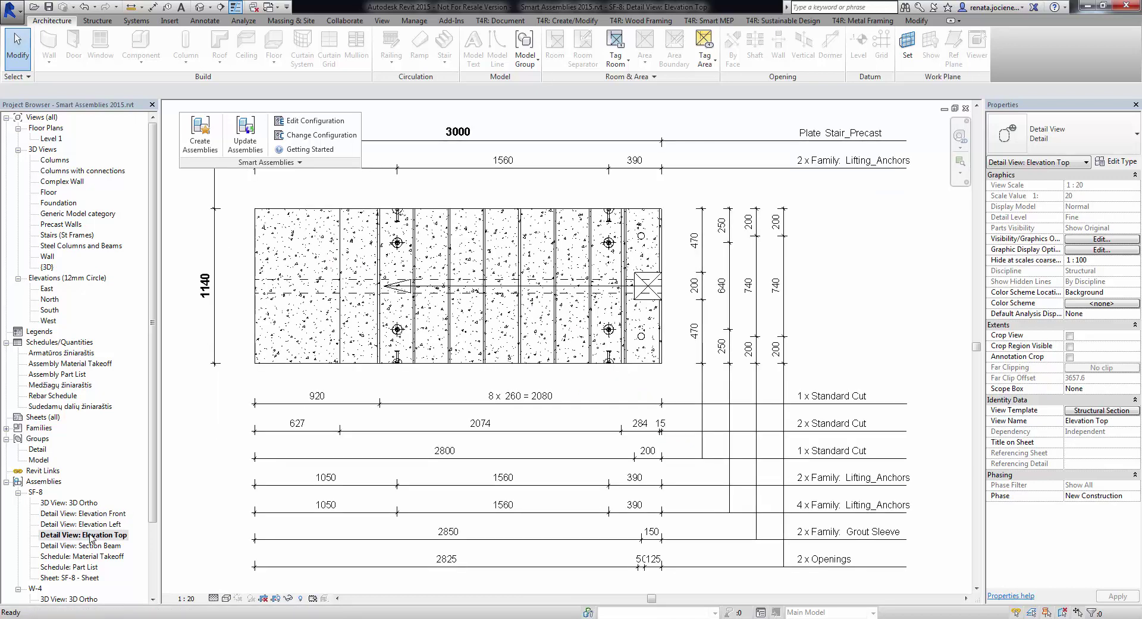
key("ctrl+Tab")
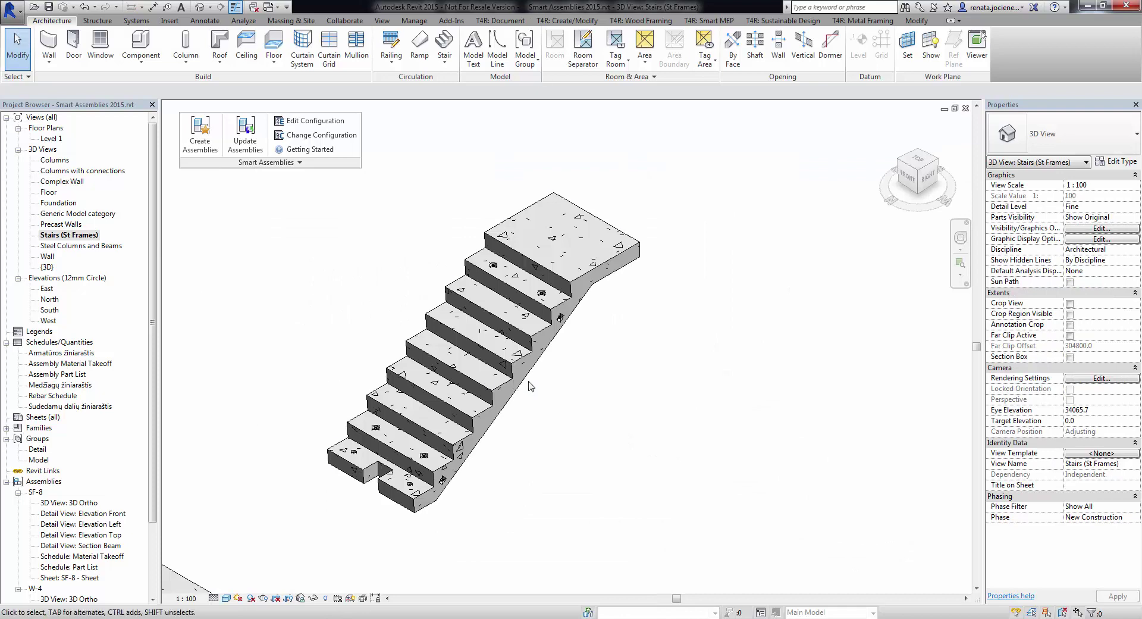
left_click(427, 369)
left_click_drag(427, 369, 456, 374)
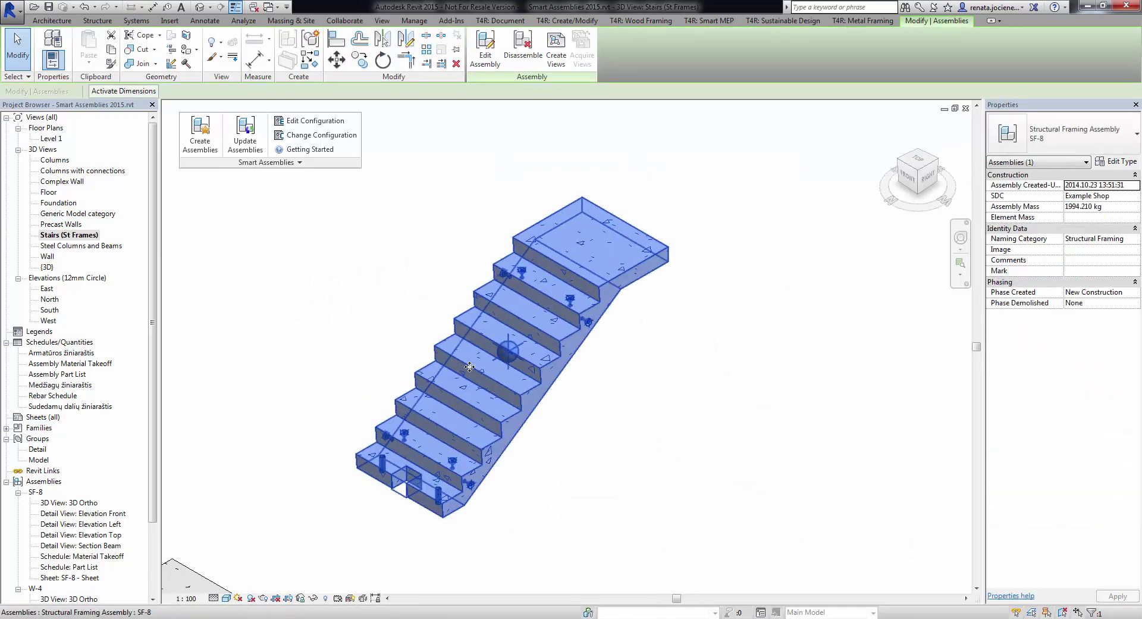
Rotate the SF-8 assembly origin 180 degrees with RO and finish editing the assembly
left_click(486, 60)
left_click(527, 359)
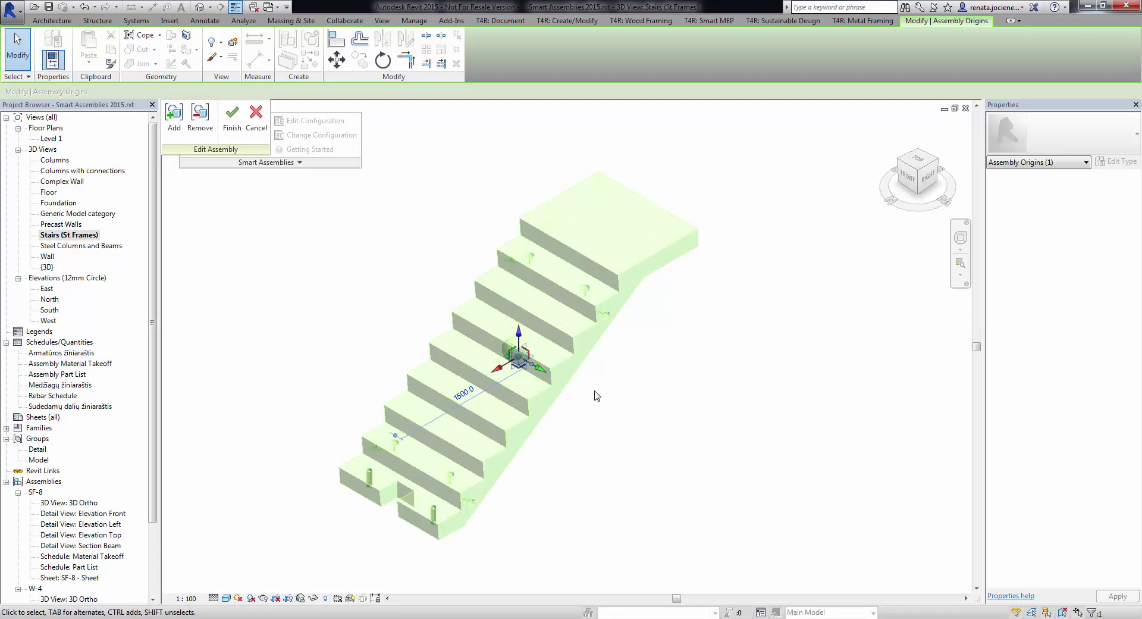
key("r")
key("o")
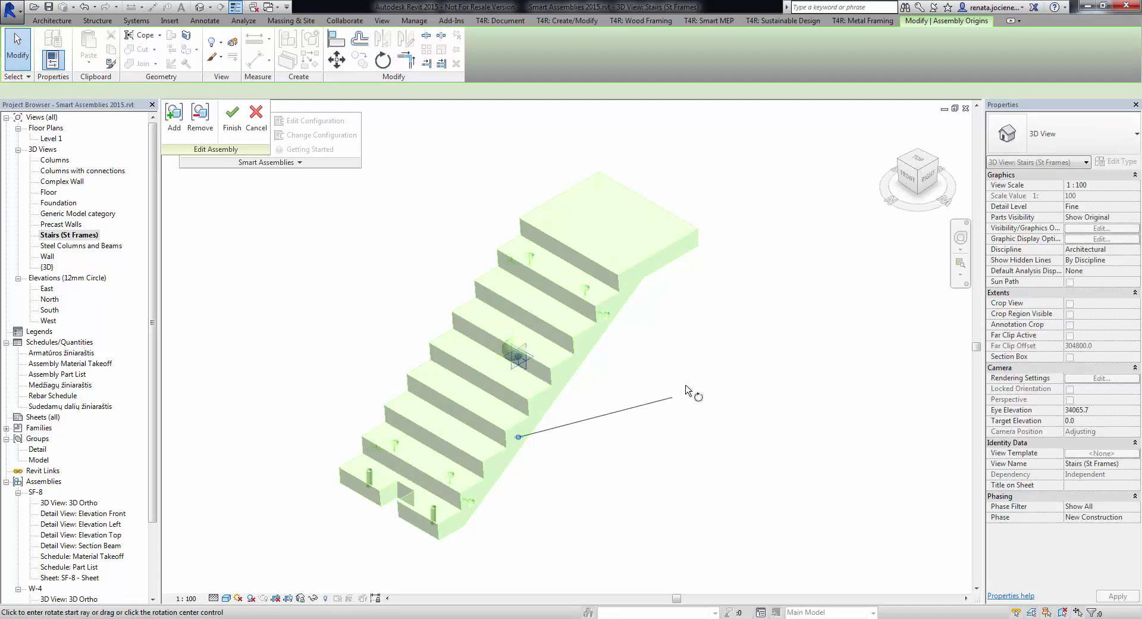
left_click(685, 389)
type("180")
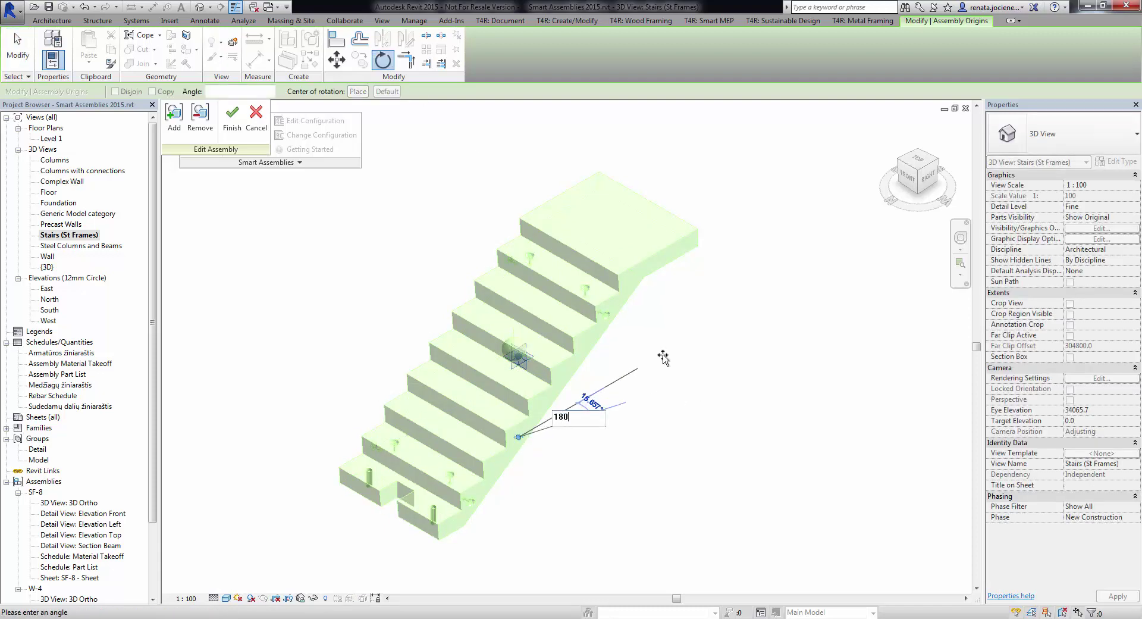
key("Return")
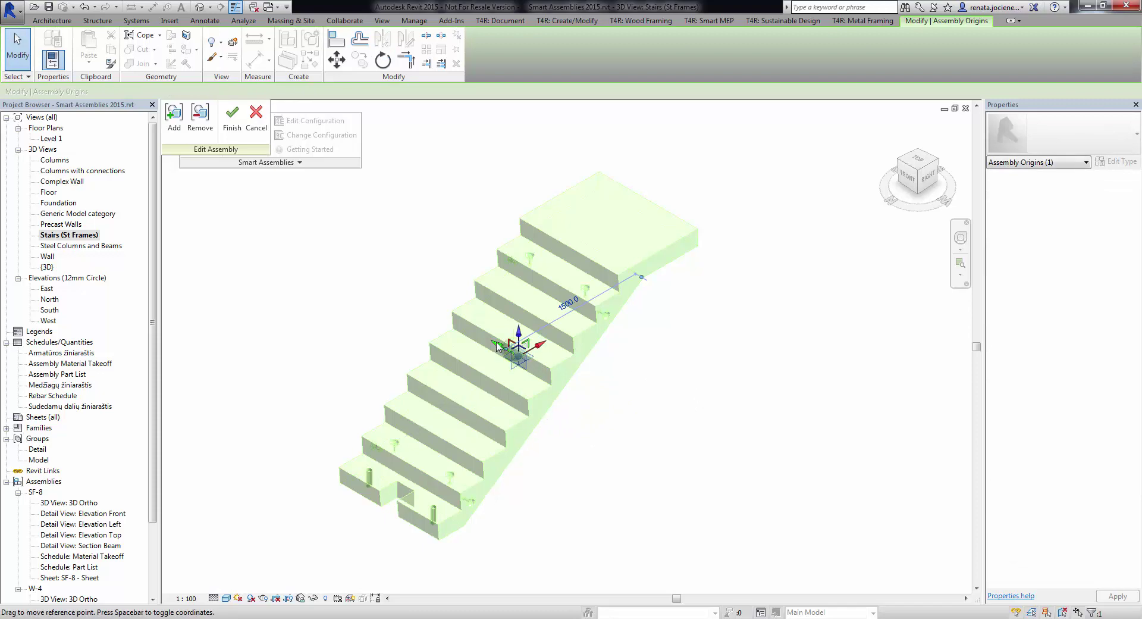
left_click(668, 420)
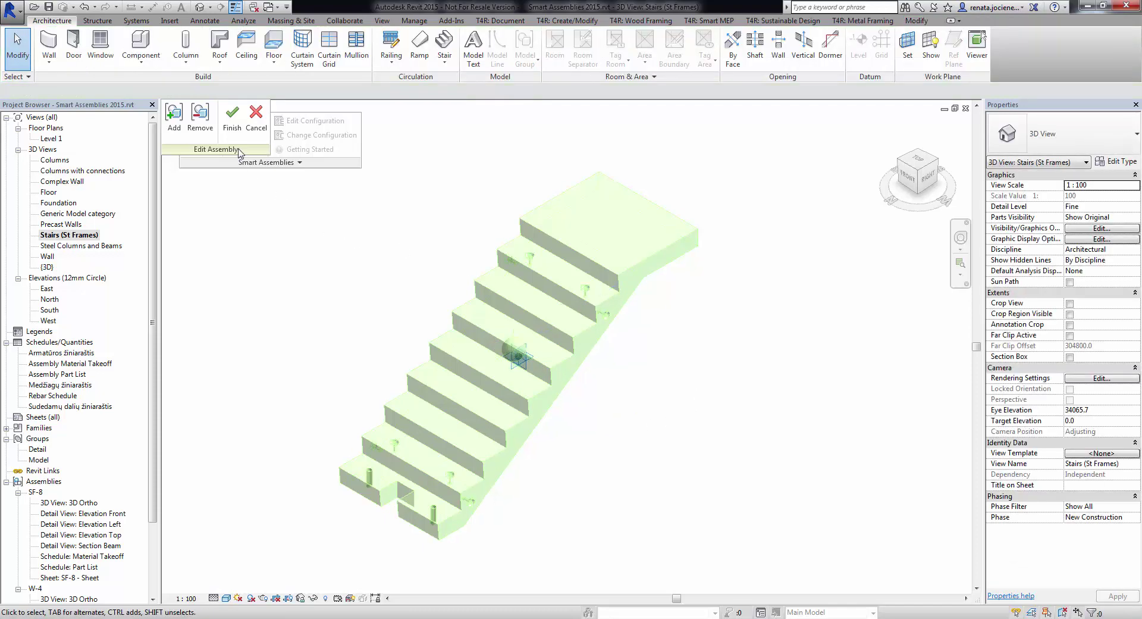
left_click(232, 126)
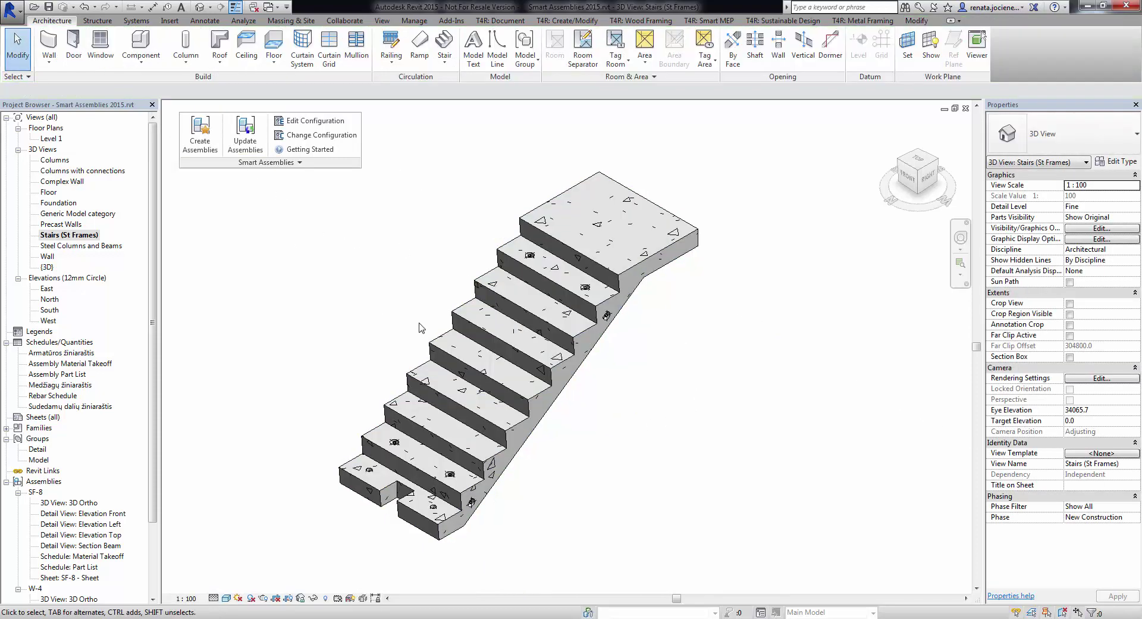
Update SF-8 with the rotated origin and review its regenerated front and top elevations
left_click(442, 337)
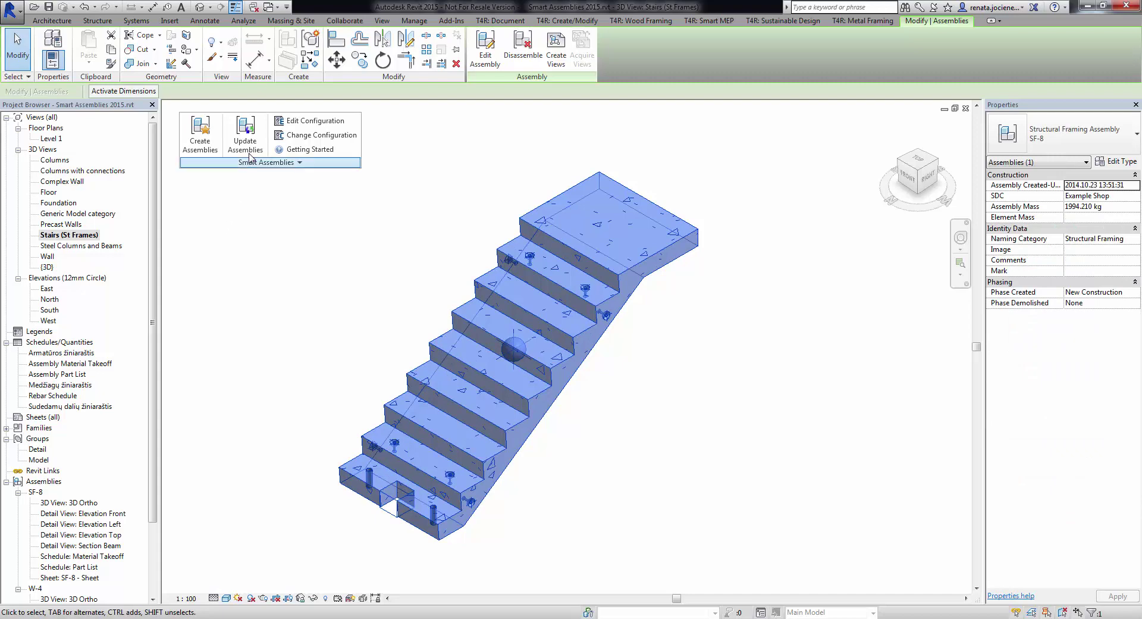
left_click(245, 134)
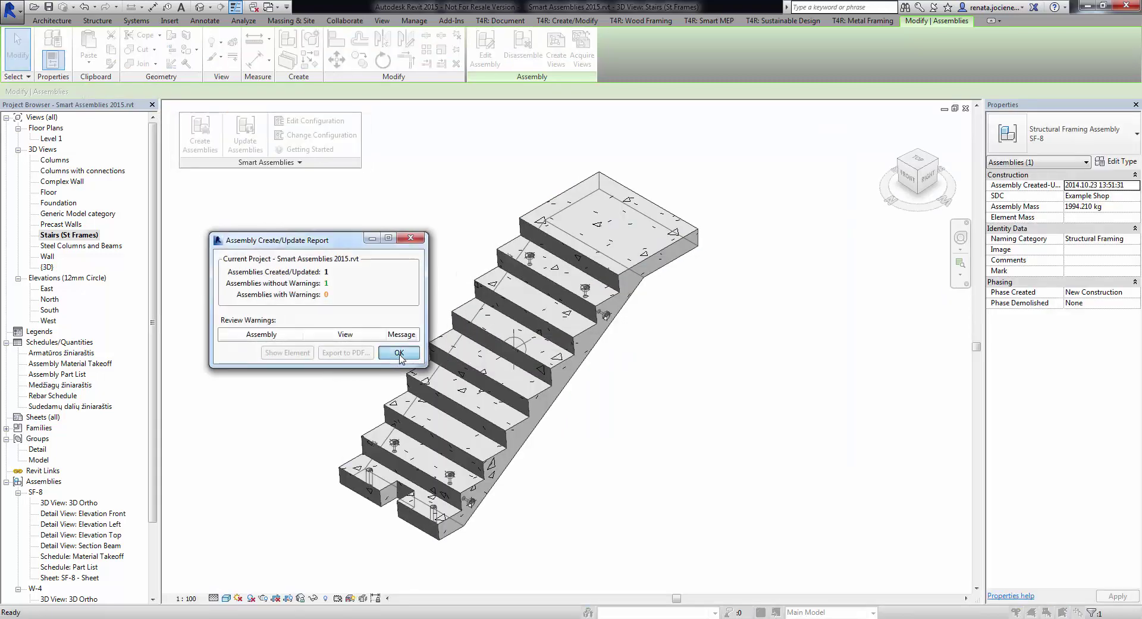
left_click(400, 357)
double_click(102, 514)
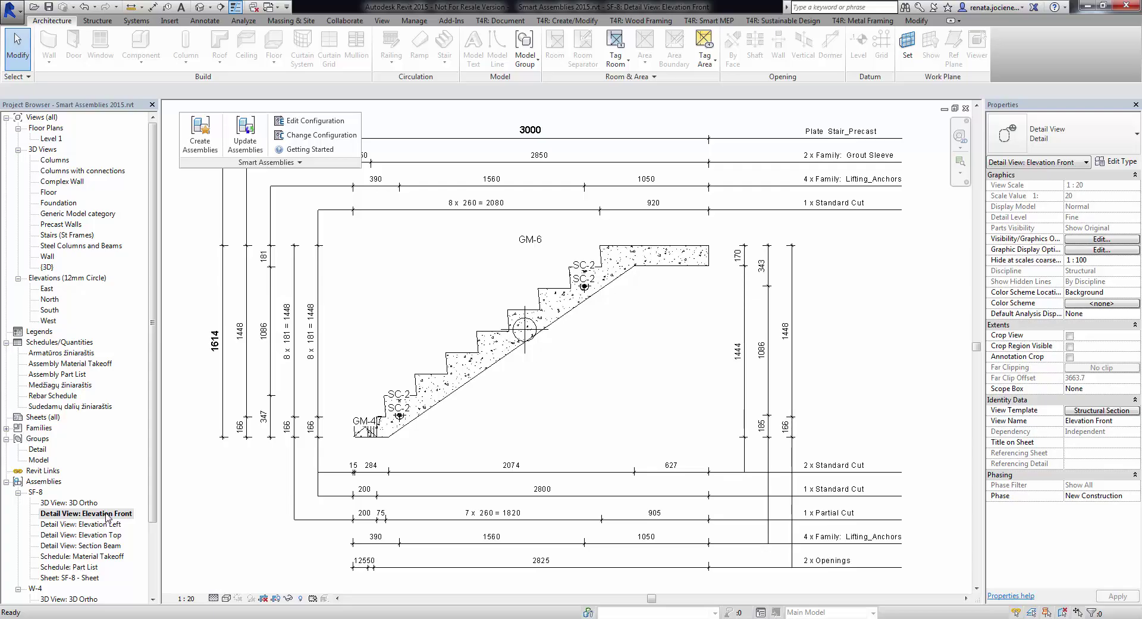
double_click(102, 535)
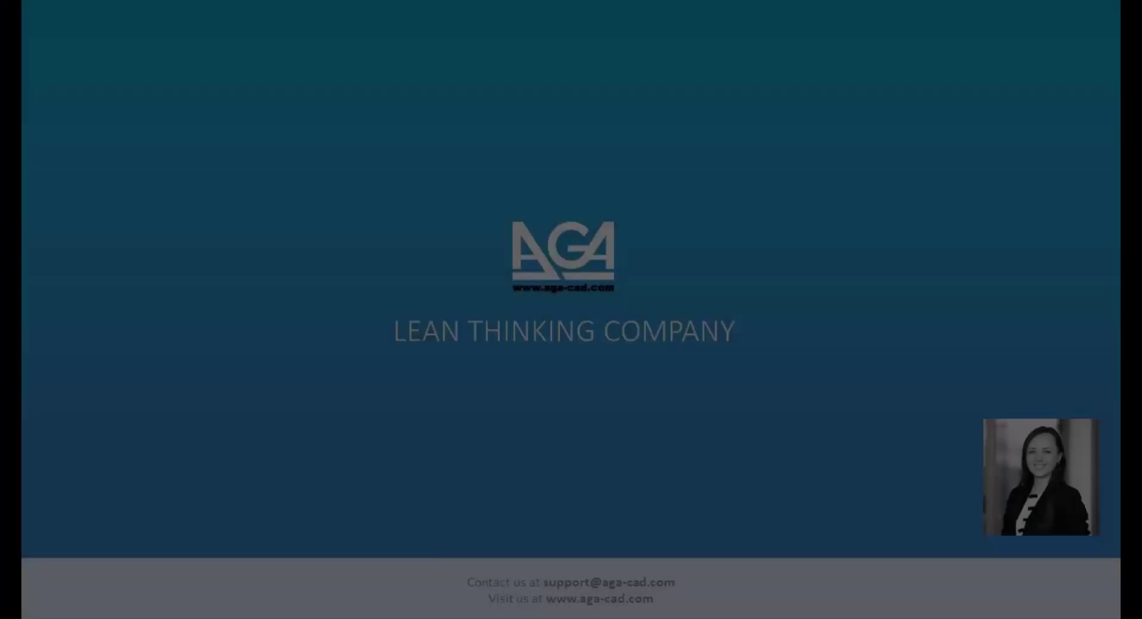